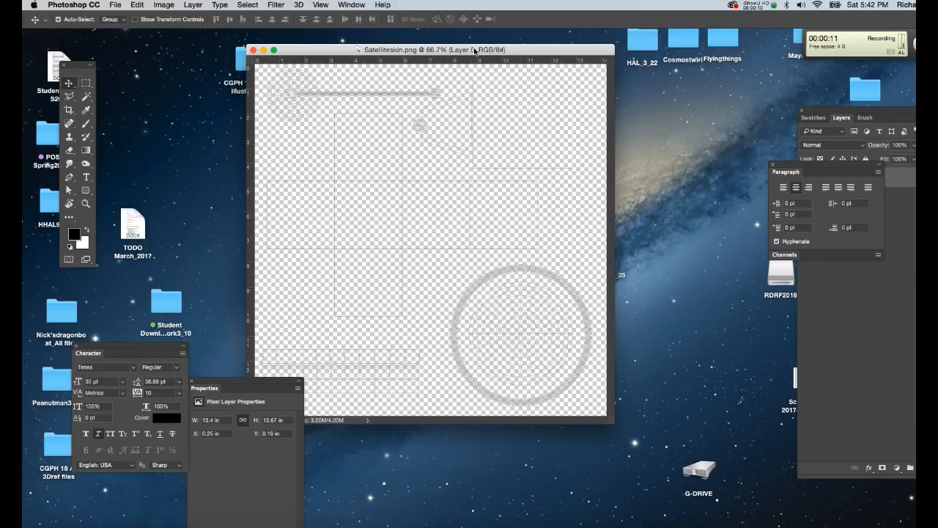
- Add a new layer, fill it with black, and move it beneath the UV wireframe layer
key(super+shift+n)
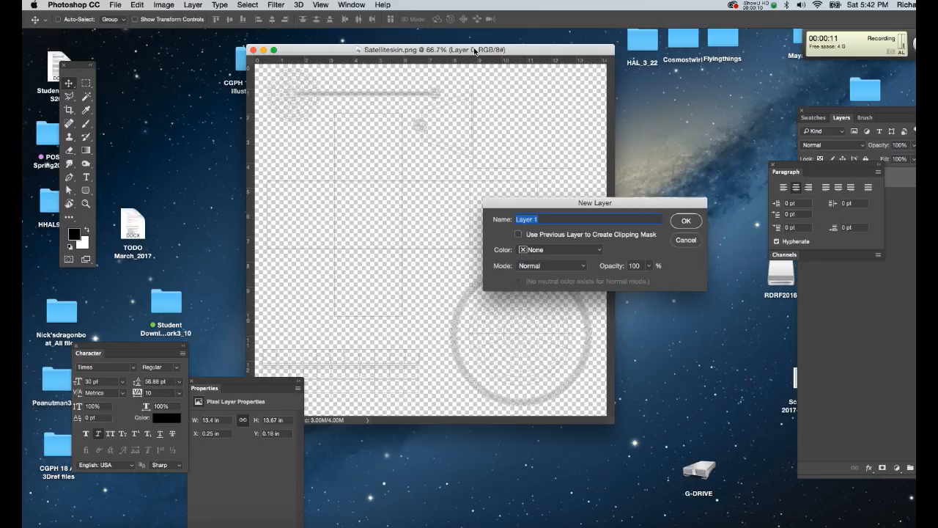
click(687, 220)
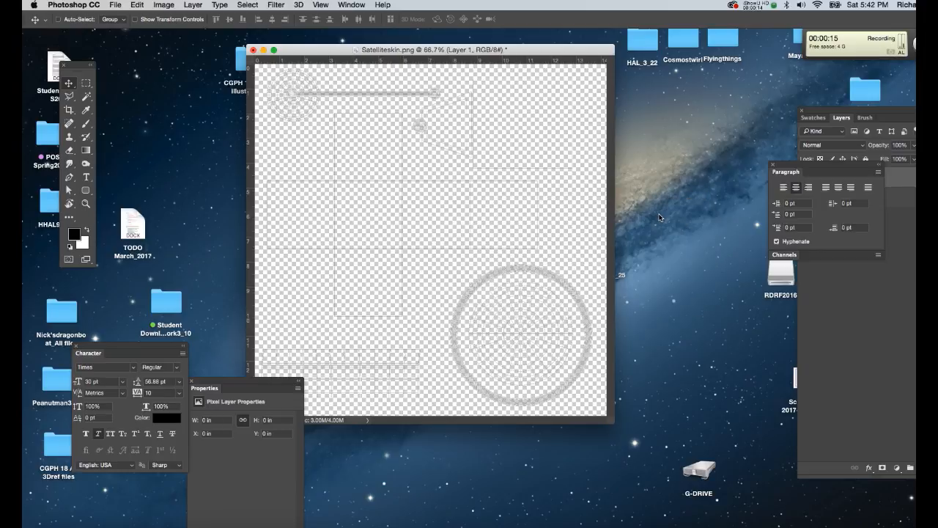
key(alt+BackSpace)
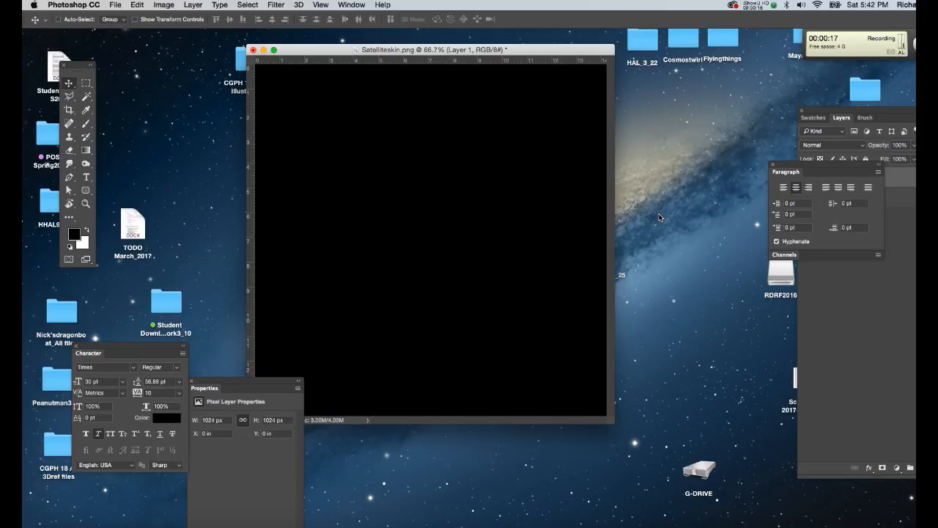
key(super+bracketleft)
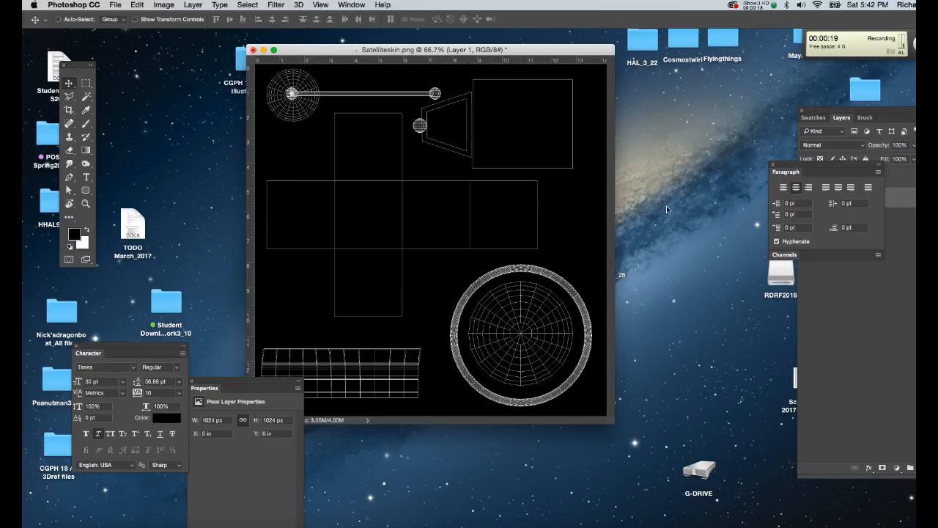
- Rename the UV wireframe layer as Uvs and lock the layer completely
drag(837, 111, 730, 63)
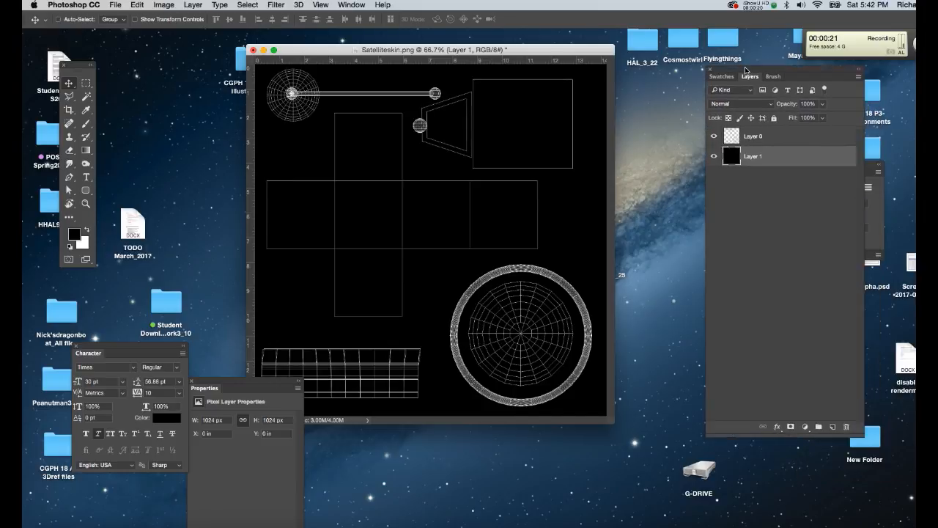
double_click(744, 132)
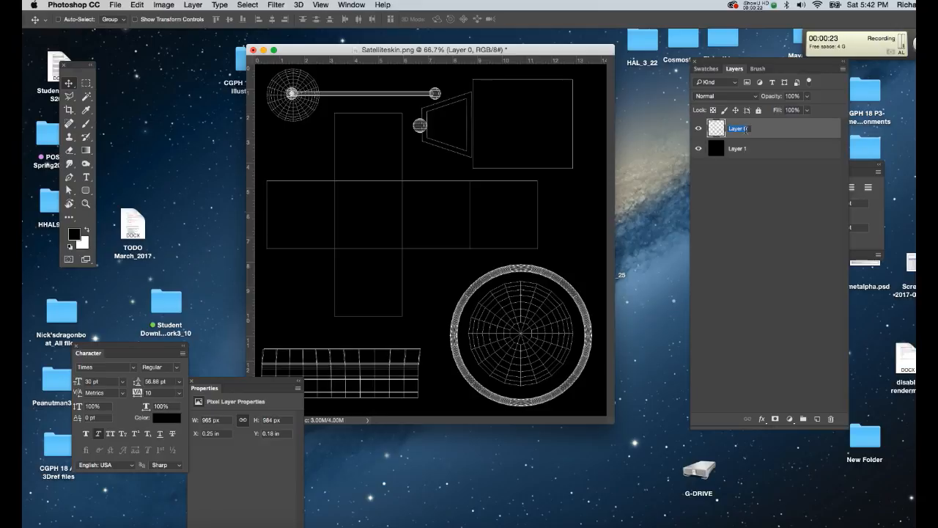
key(Return)
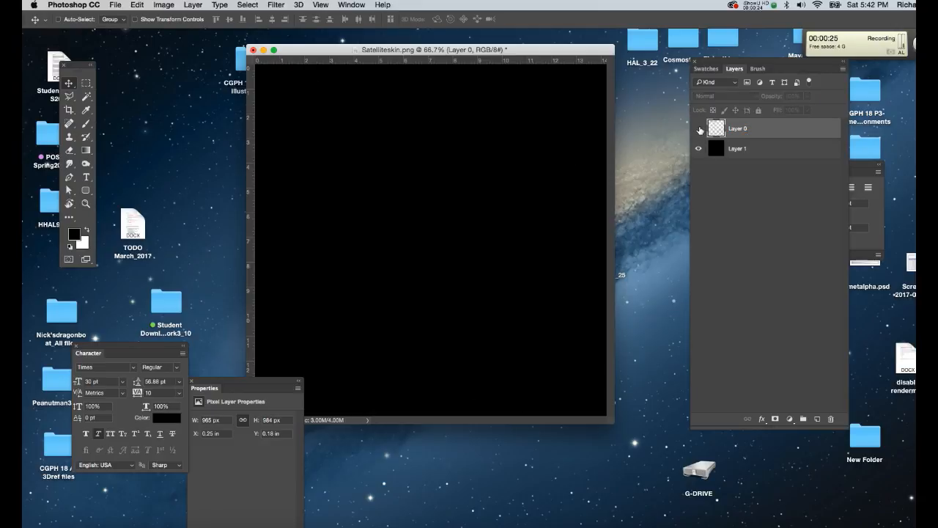
double_click(737, 129)
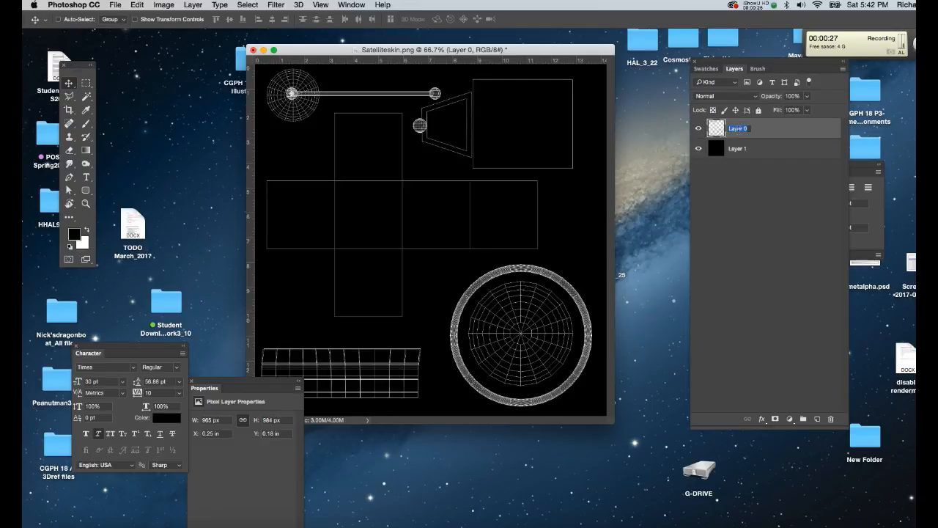
text(Uvs)
key(Return)
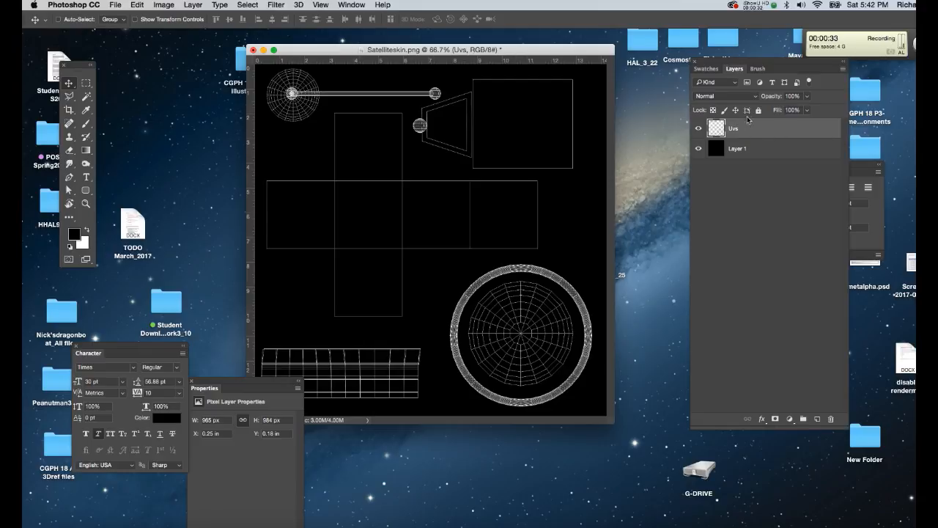
click(757, 110)
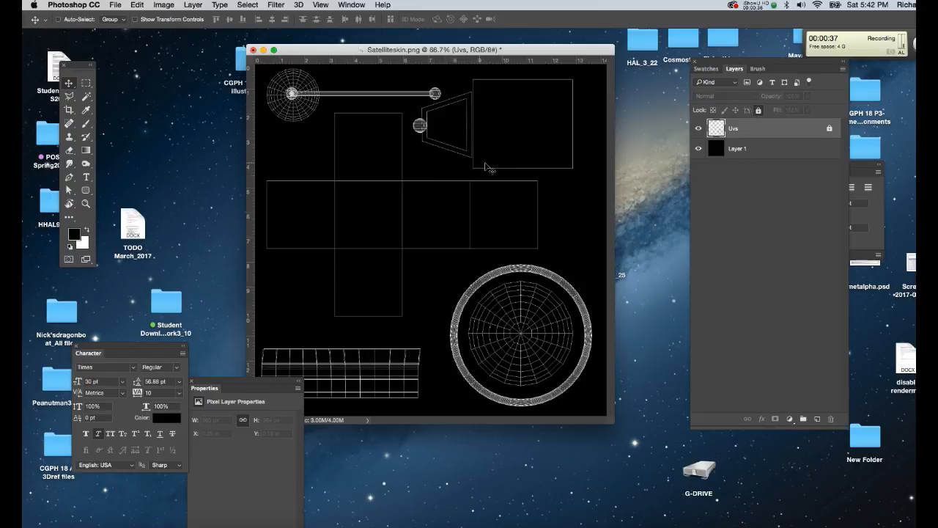
- Make the black Layer 1 active, then open HAL_Skin.psd from the HAL_3_22 folder
click(753, 151)
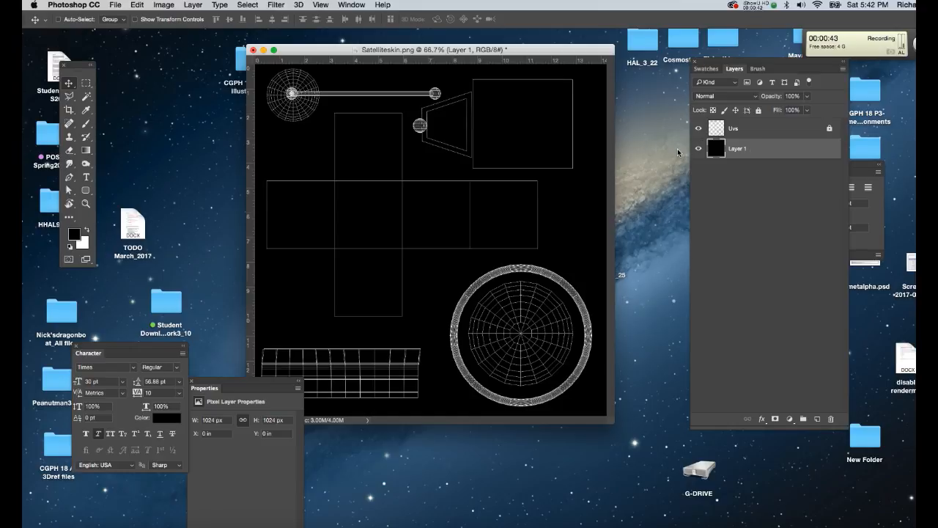
key(super+o)
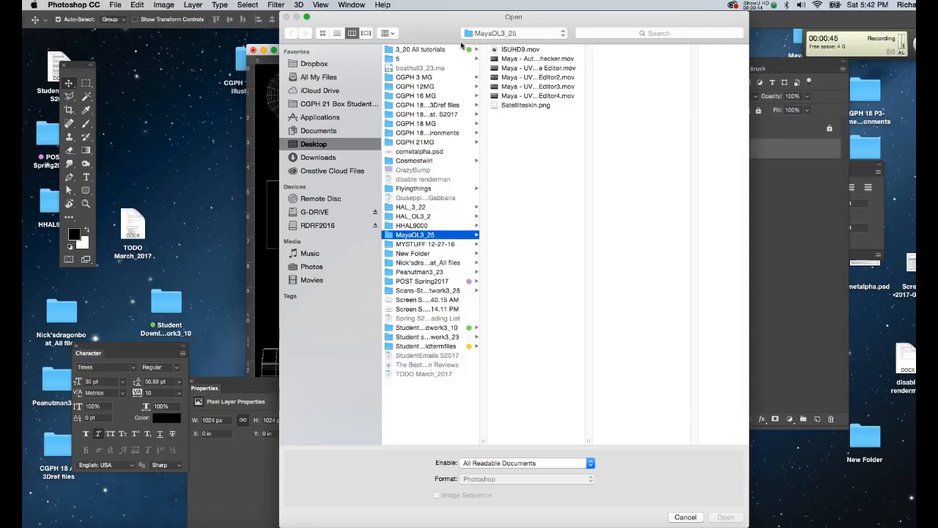
click(406, 209)
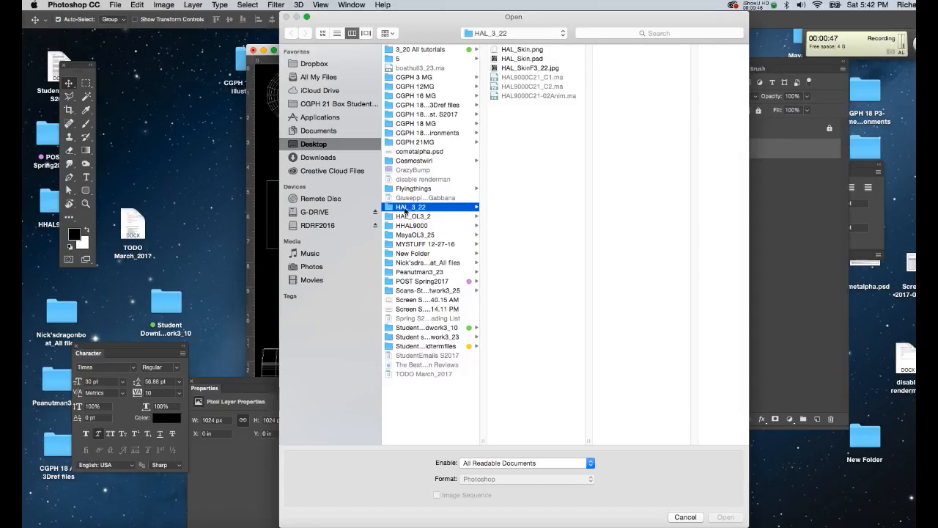
click(516, 58)
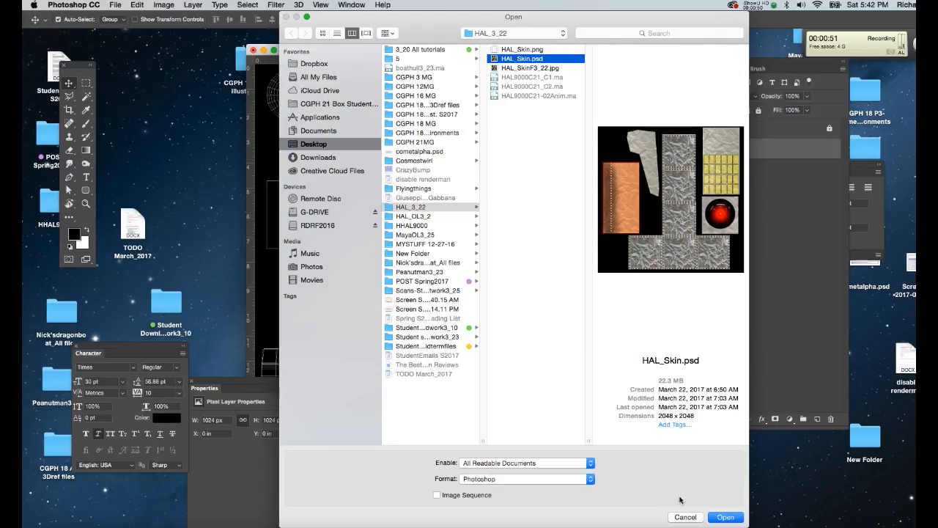
click(721, 517)
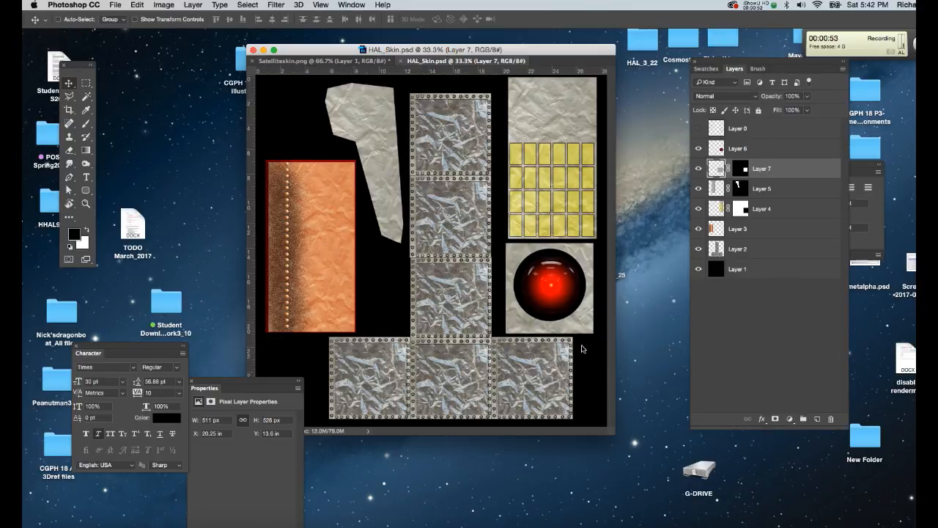
- Float HAL_Skin.psd in its own window and arrange it beside Satelliteskin.png, leaving HAL_Skin.psd active
drag(453, 61, 649, 225)
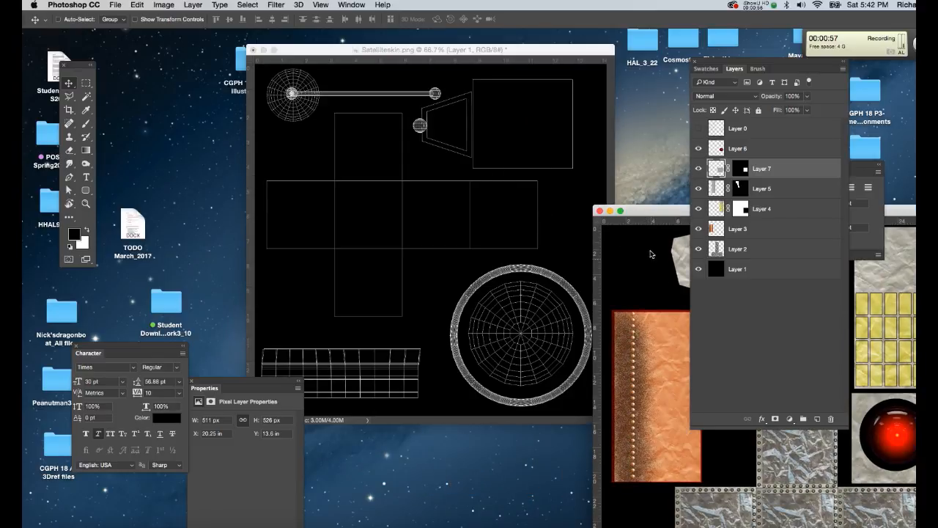
drag(501, 44, 442, 41)
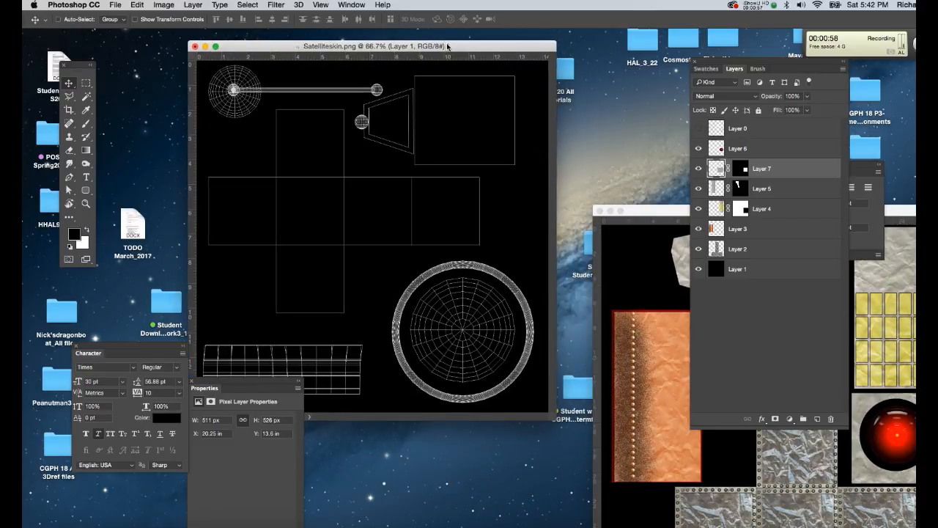
click(653, 210)
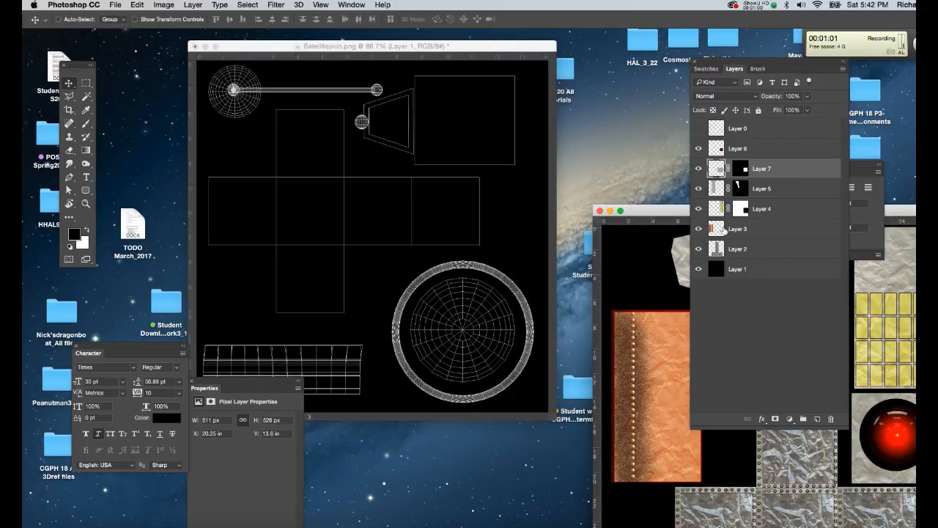
- Copy the masked crumpled-paper Layer 5 from HAL_Skin.psd into Satelliteskin.png and scale it to 40% in width and height
drag(716, 192, 332, 212)
drag(371, 170, 349, 283)
key(ctrl+t)
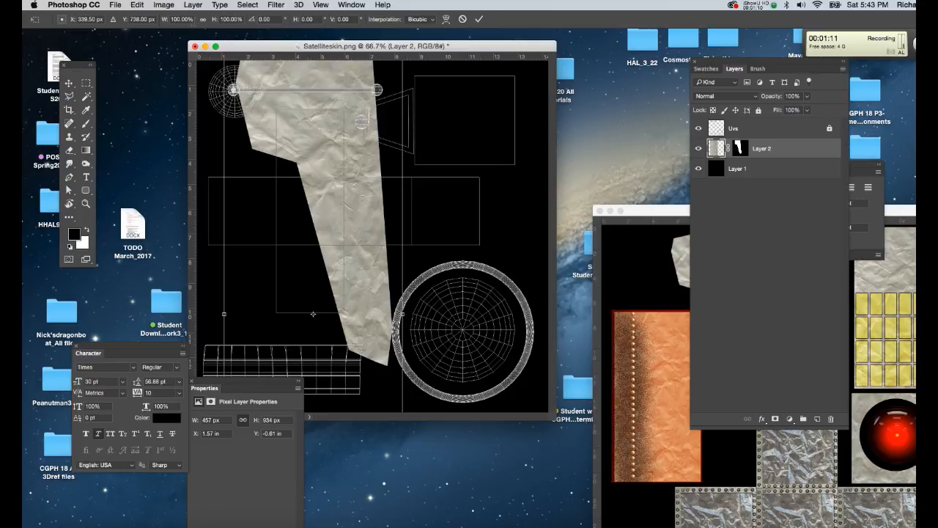
click(201, 19)
click(233, 19)
text(40)
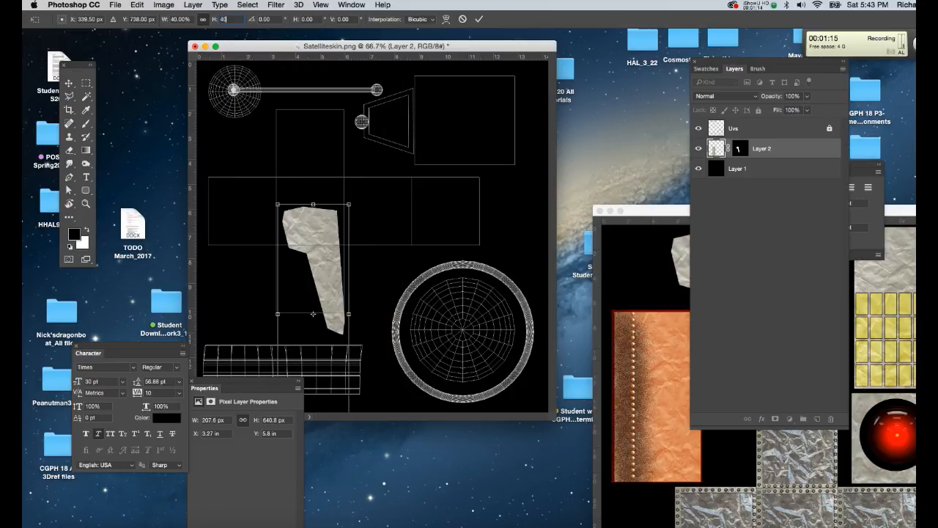
- Rotate the crumpled paper to about -80.56° and enlarge it to about 58%, covering the antenna rod and round disc UVs
drag(272, 209, 205, 69)
drag(290, 296, 372, 143)
drag(234, 158, 301, 87)
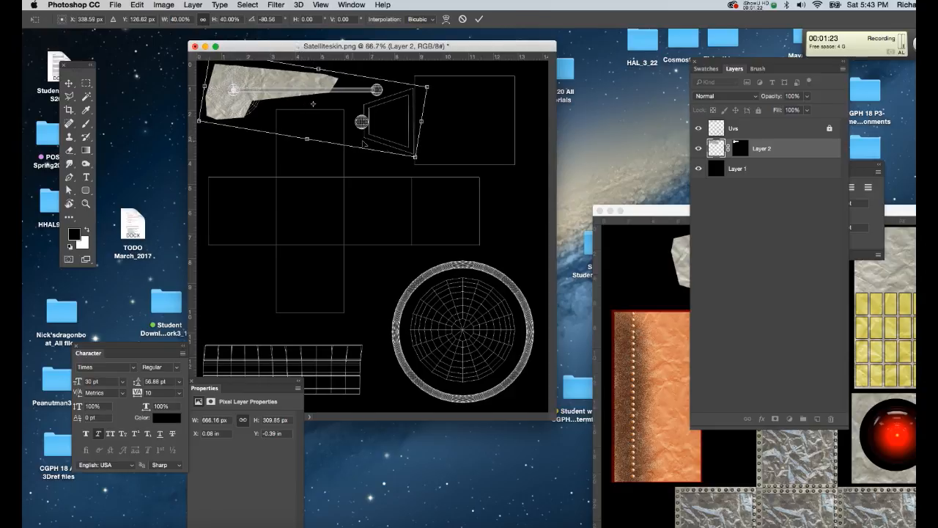
drag(416, 159, 477, 189)
drag(250, 128, 250, 110)
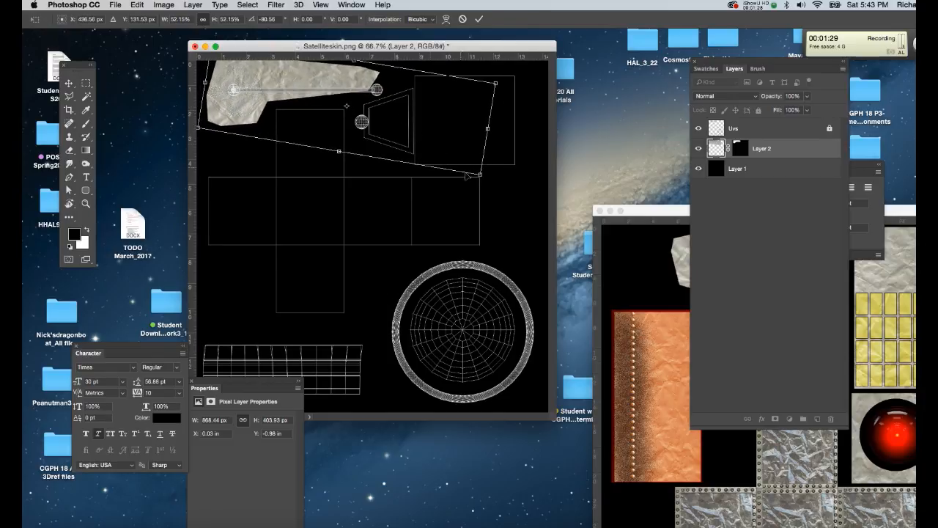
drag(479, 175, 508, 189)
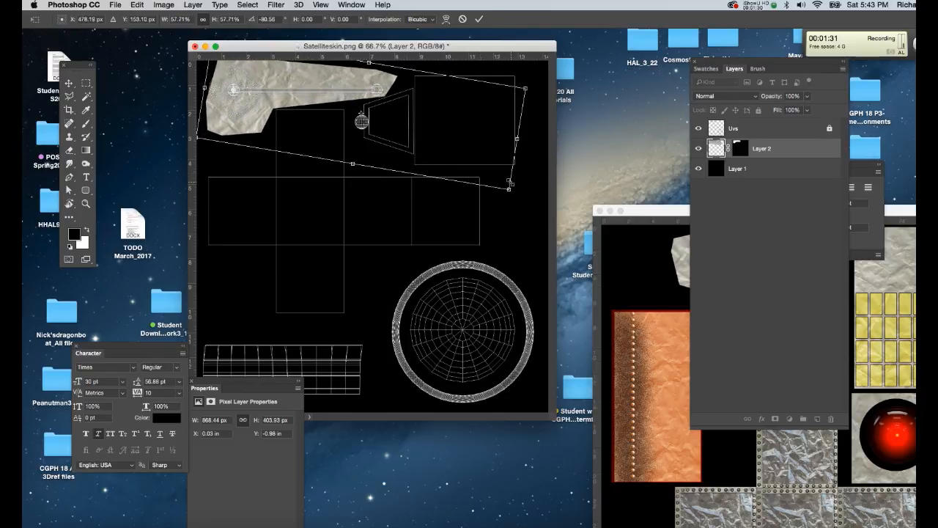
drag(217, 94, 227, 117)
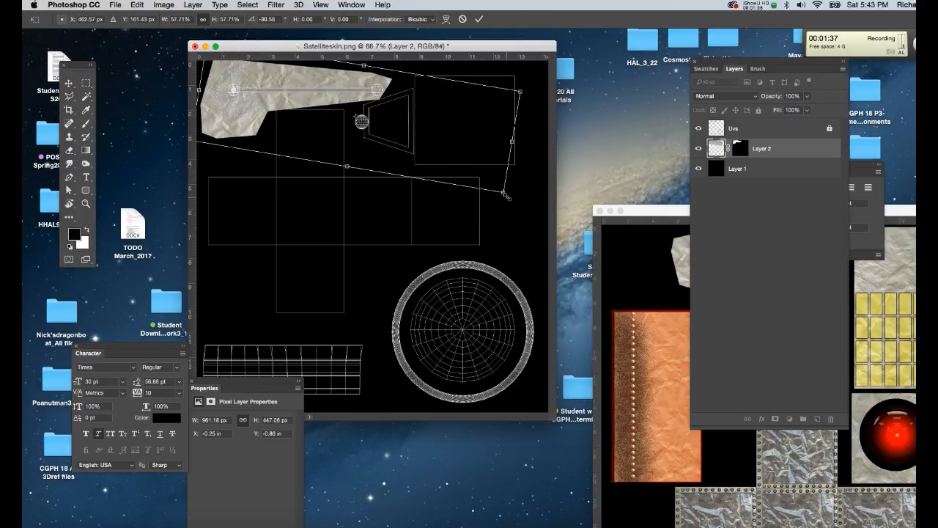
drag(504, 193, 507, 194)
key(Return)
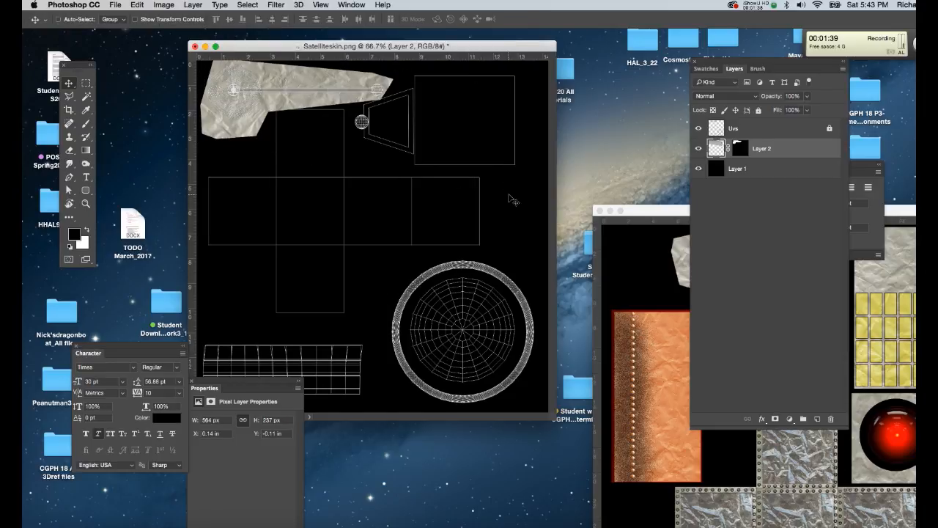
- Paint black on the crumpled-paper layer's mask with a size 80 brush to trim the paper around the antenna UVs
click(741, 148)
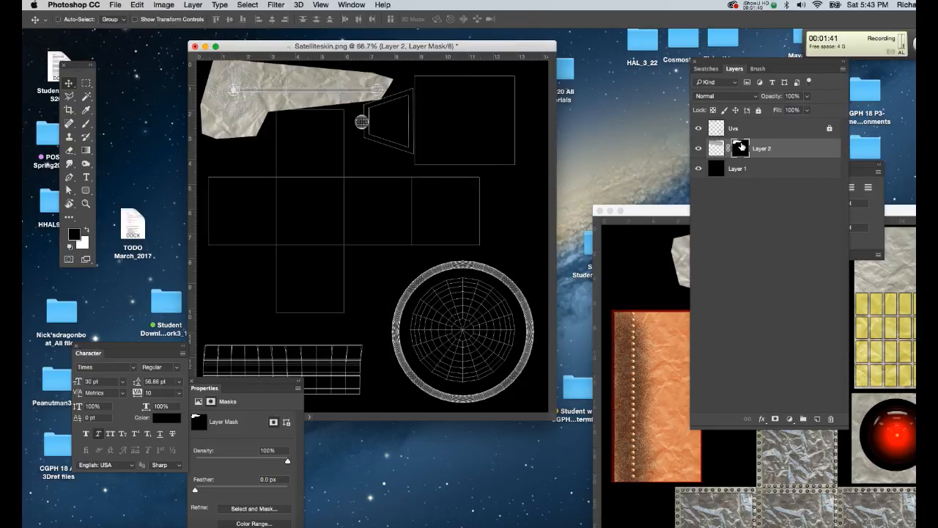
key(b)
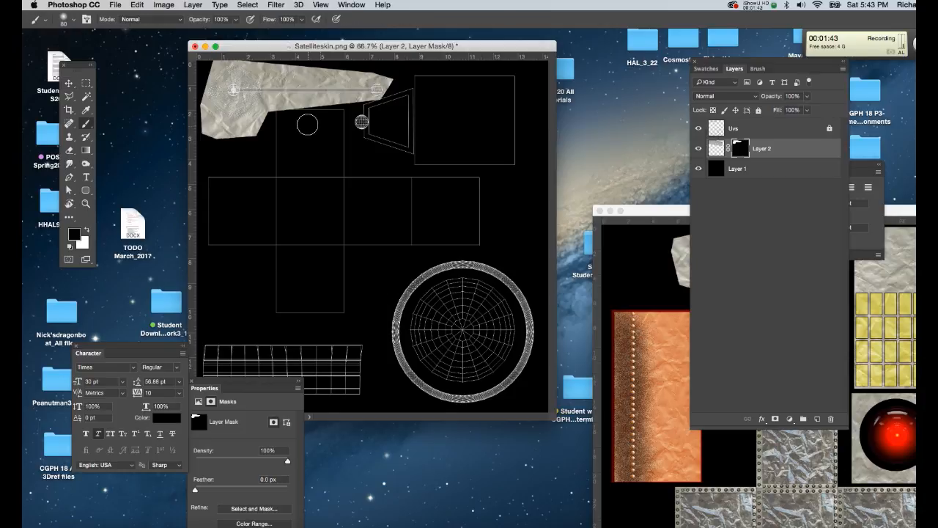
right_click(312, 133)
double_click(341, 214)
mouse_move(400, 87)
mouse_down()
mouse_move(350, 113)
mouse_move(272, 116)
mouse_move(238, 135)
mouse_move(190, 110)
mouse_up()
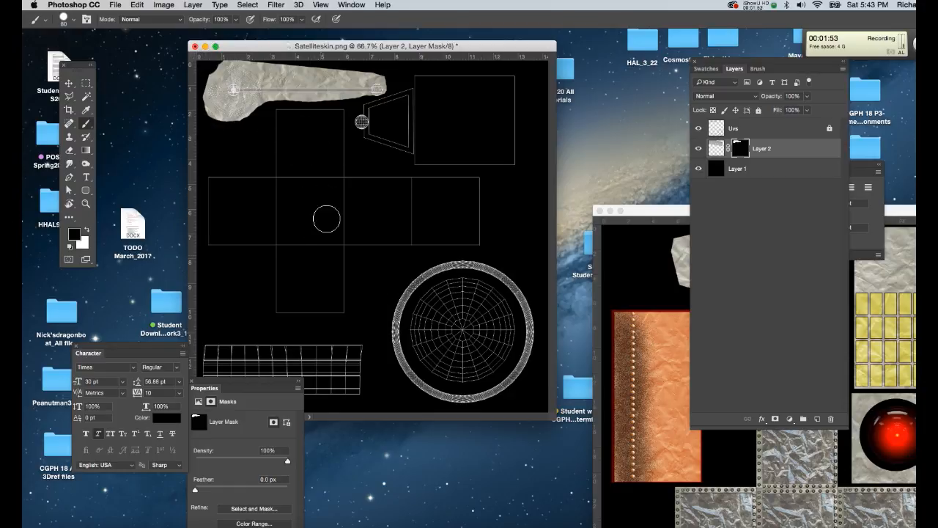
- Copy the red eye from Layer 6 of HAL_Skin.psd into Satelliteskin.png and center it over the large circular UVs
click(719, 458)
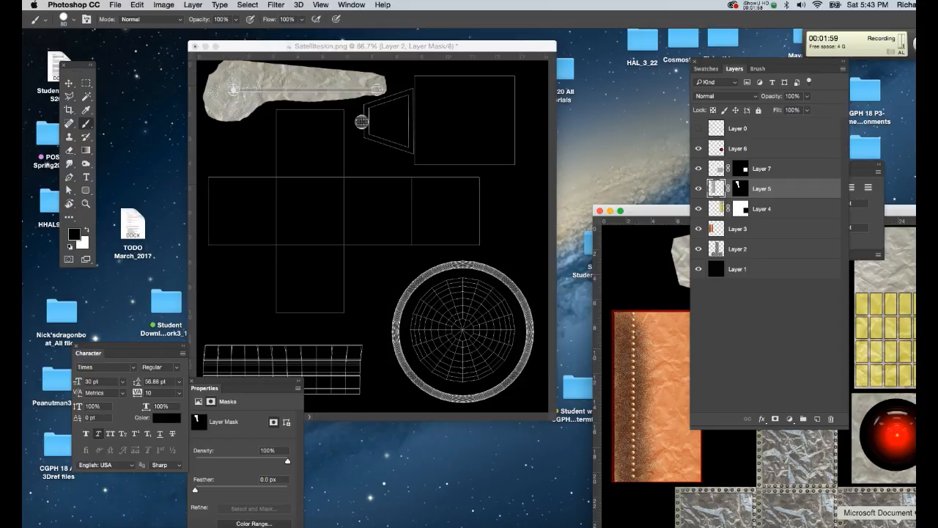
key(v)
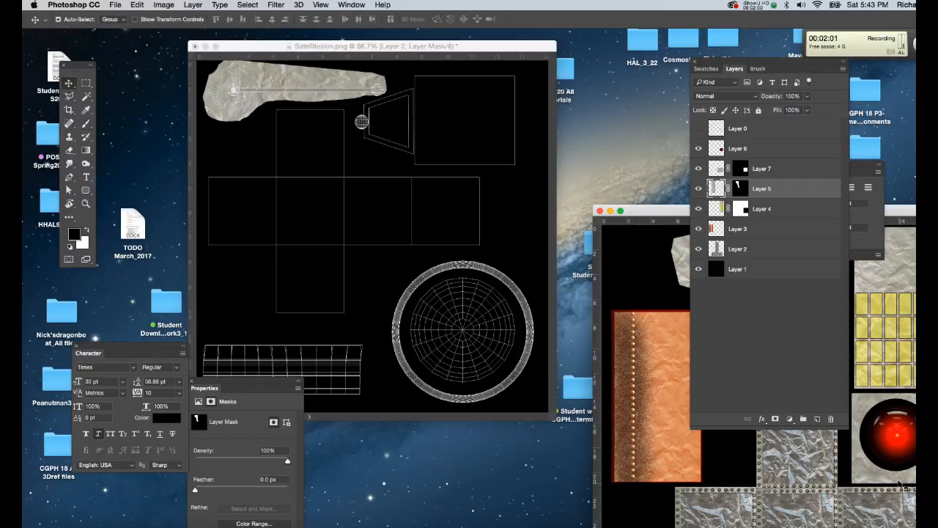
click(906, 468)
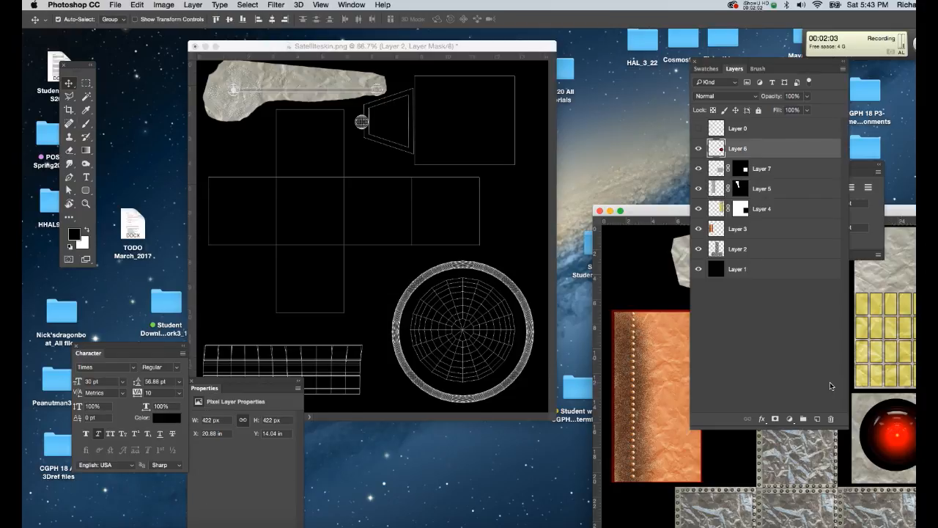
key(super+a)
click(459, 45)
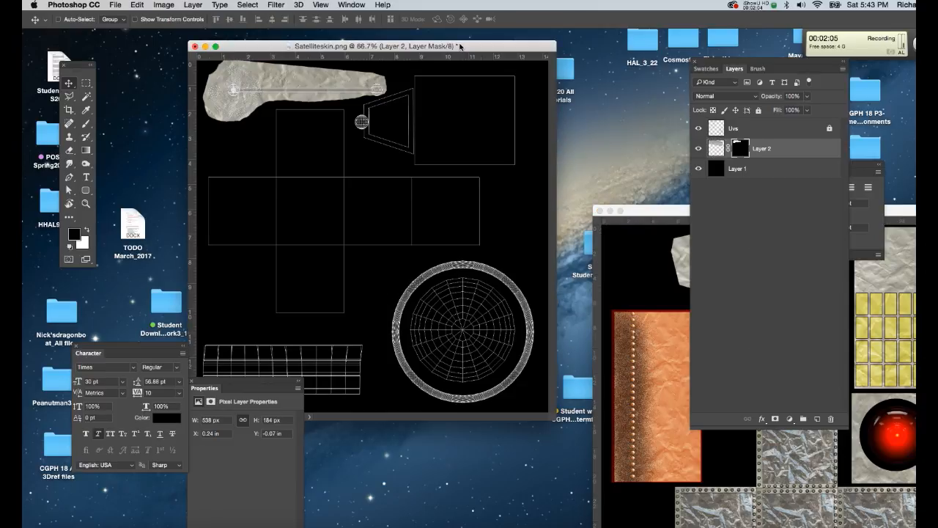
key(super+v)
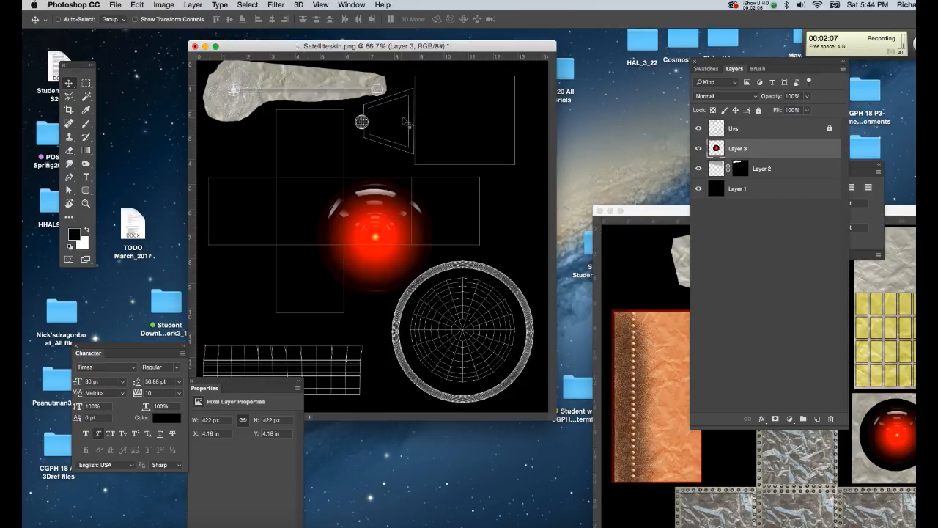
drag(375, 254, 464, 340)
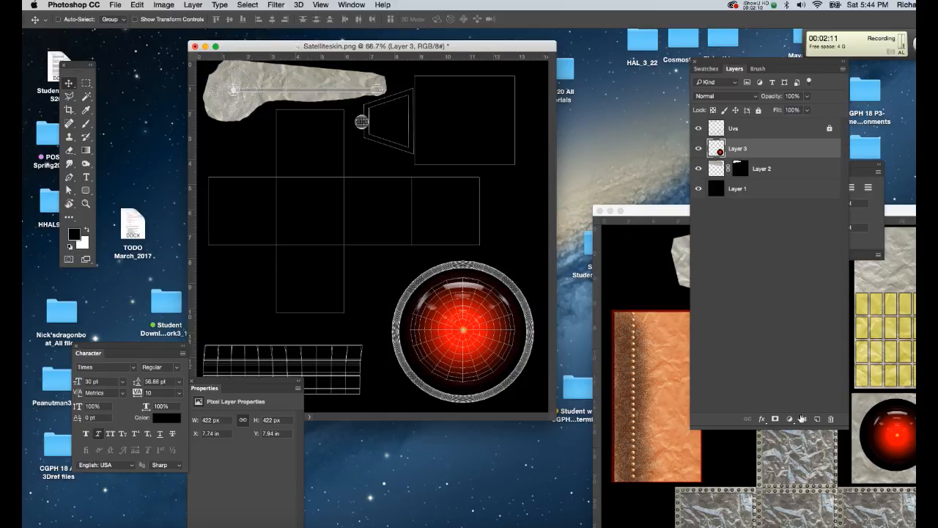
click(810, 456)
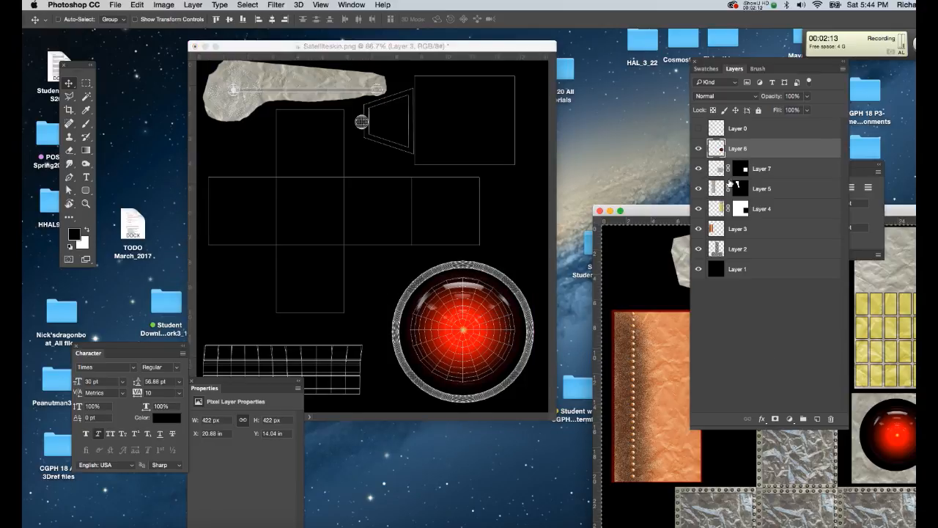
click(720, 170)
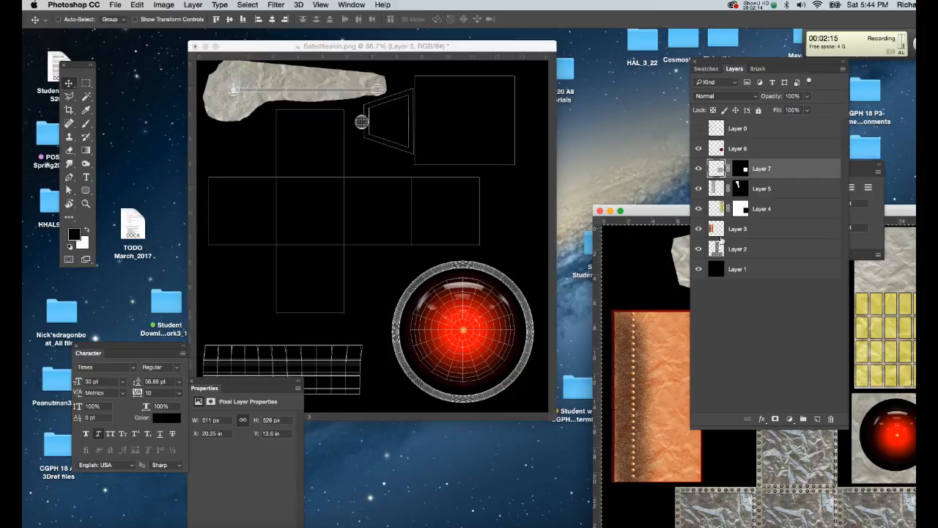
click(716, 187)
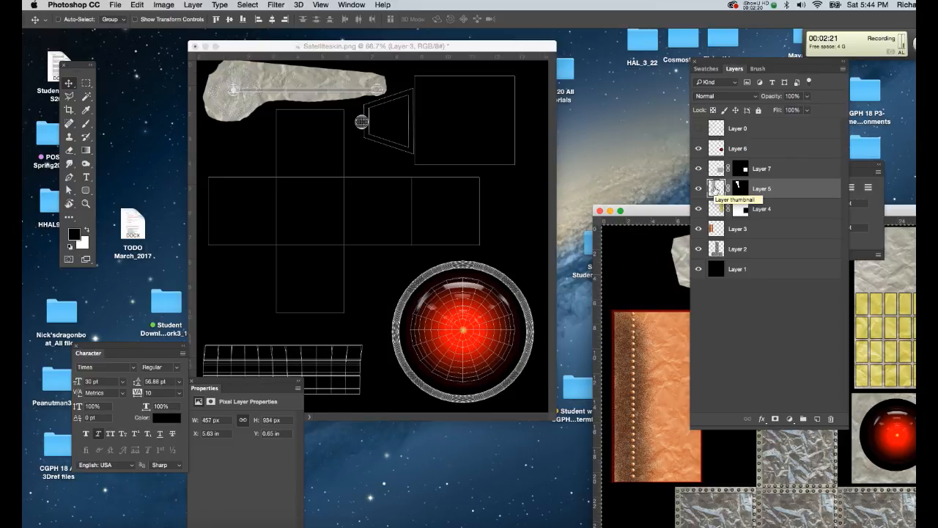
drag(718, 189, 381, 208)
key(super+z)
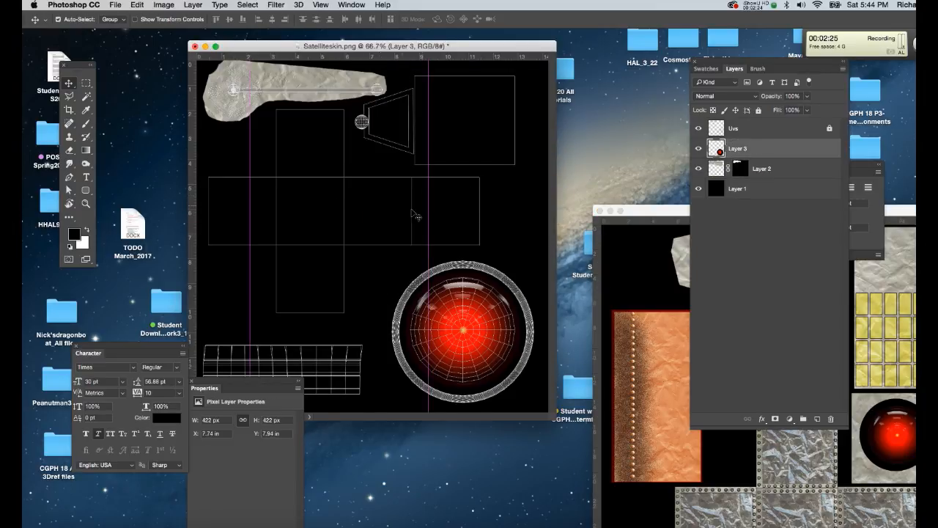
- Copy the riveted foil panels on Layer 2 of HAL_Skin.psd into Satelliteskin.png
click(806, 477)
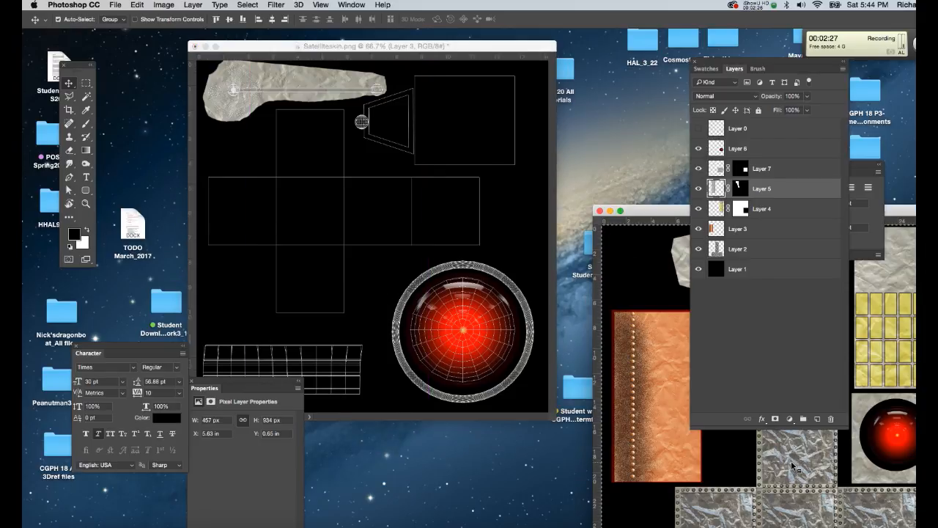
drag(722, 251, 394, 228)
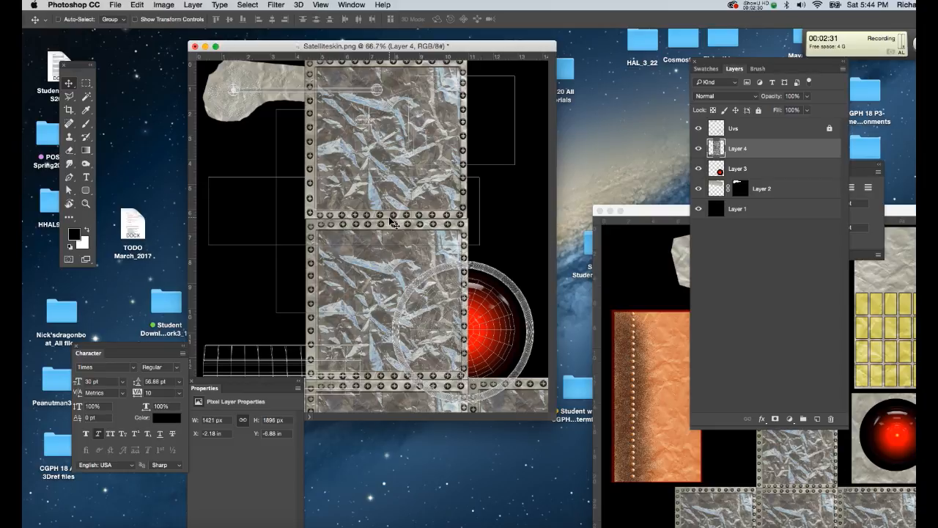
key(super+t)
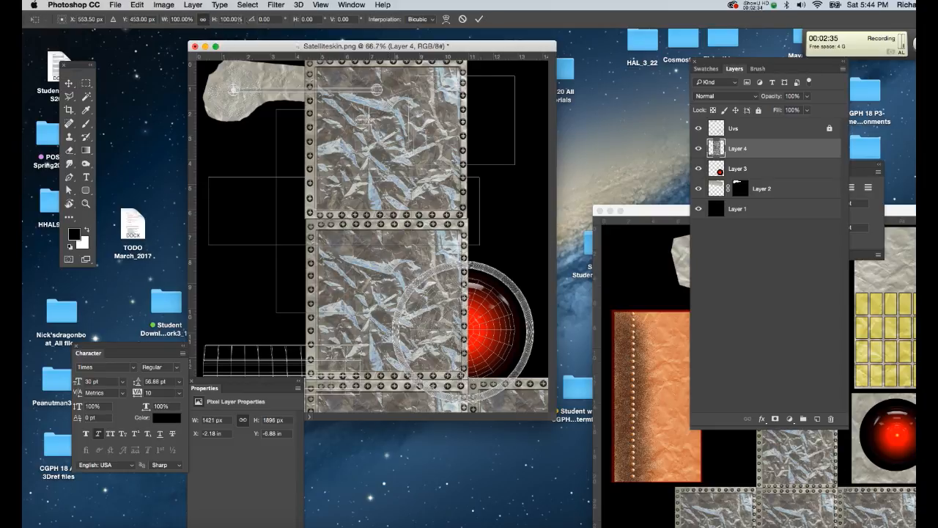
drag(243, 19, 207, 19)
text(50)
drag(241, 139, 417, 153)
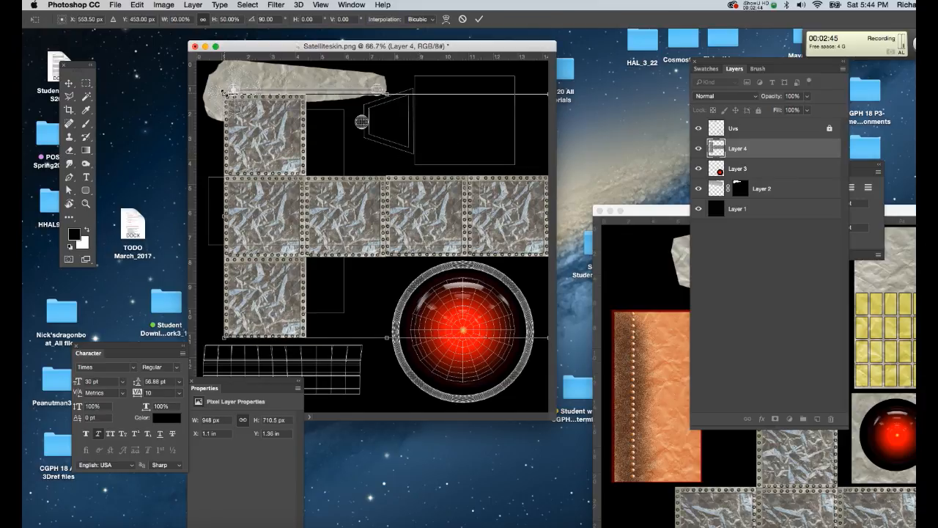
drag(224, 93, 257, 130)
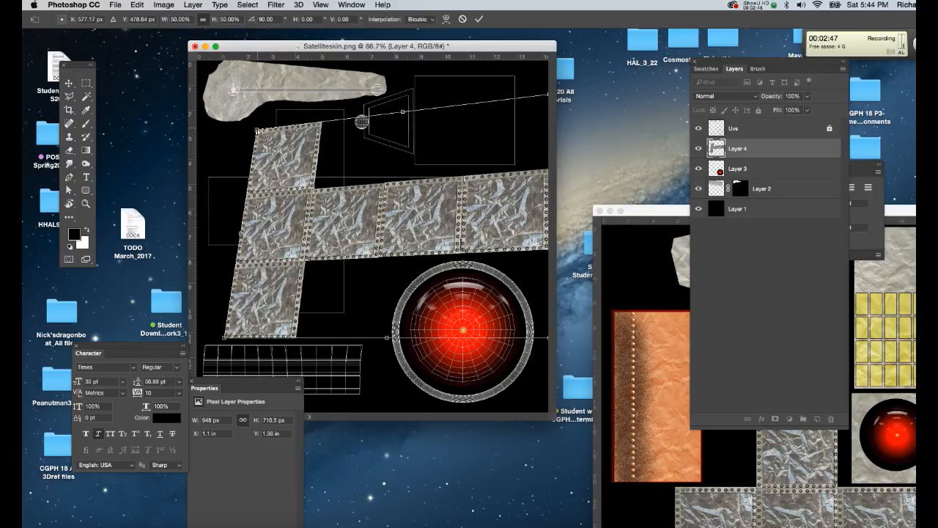
key(Escape)
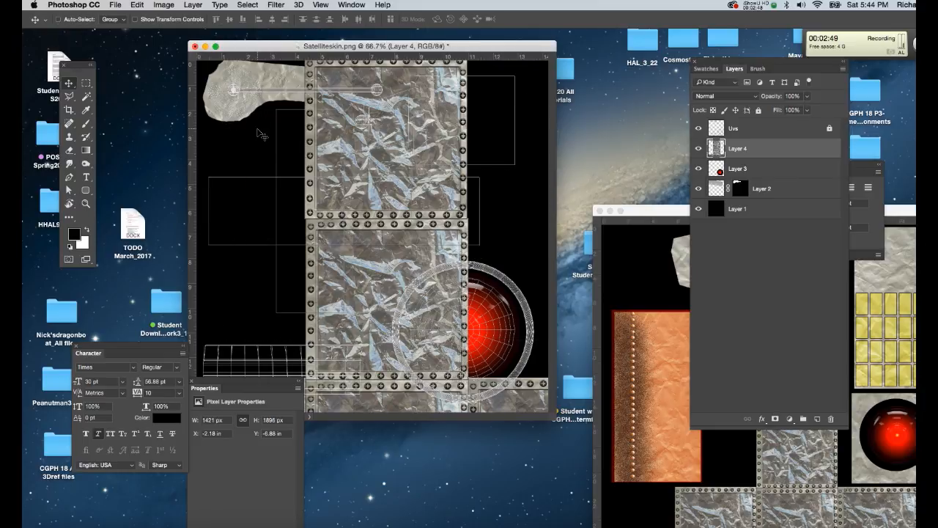
- Scale the riveted foil layer to 50% in width and height and rotate it 90°
key(super+t)
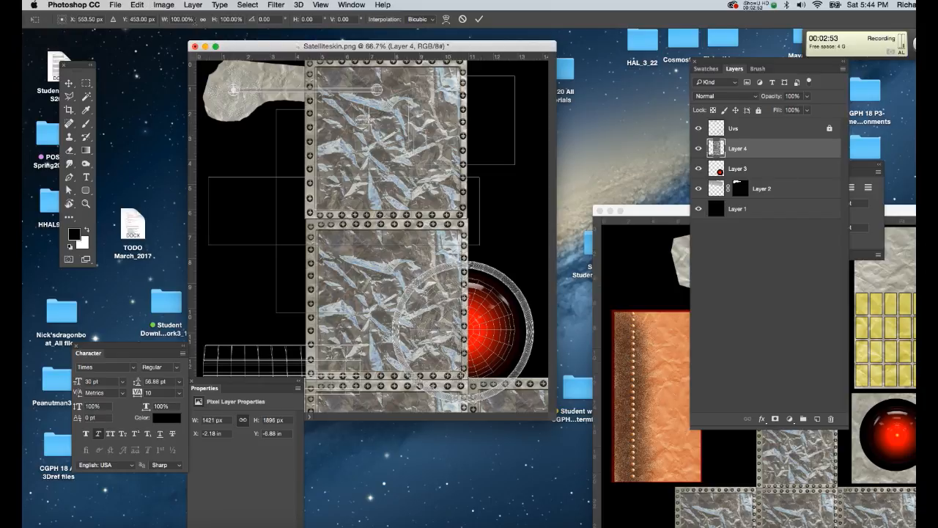
click(203, 20)
click(246, 21)
text(50)
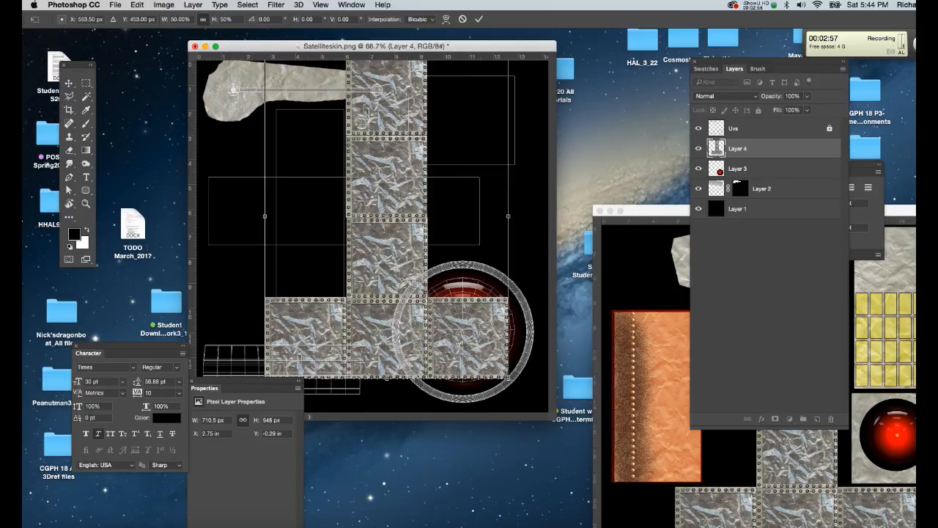
drag(238, 293, 331, 90)
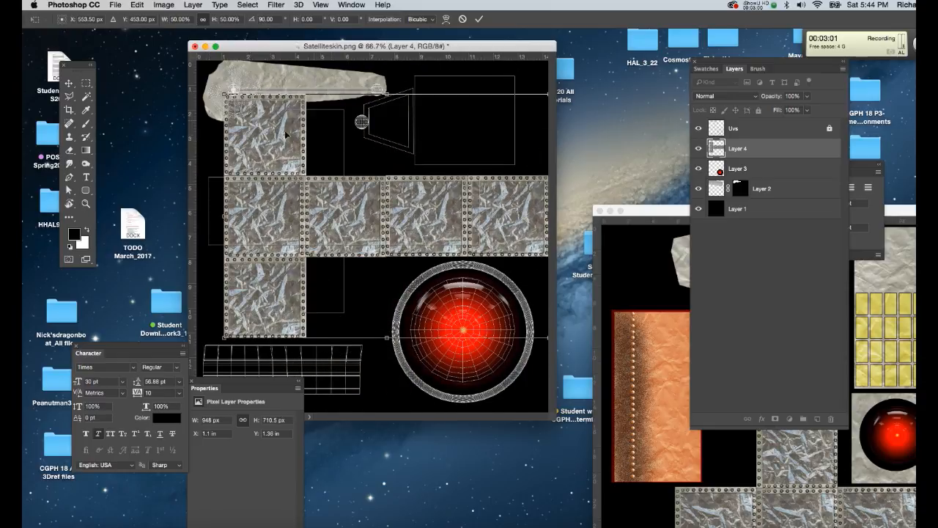
- Shrink the foil layer to about 43.44% and align its panels with the squares of the cross-shaped cube UVs
drag(251, 207, 304, 195)
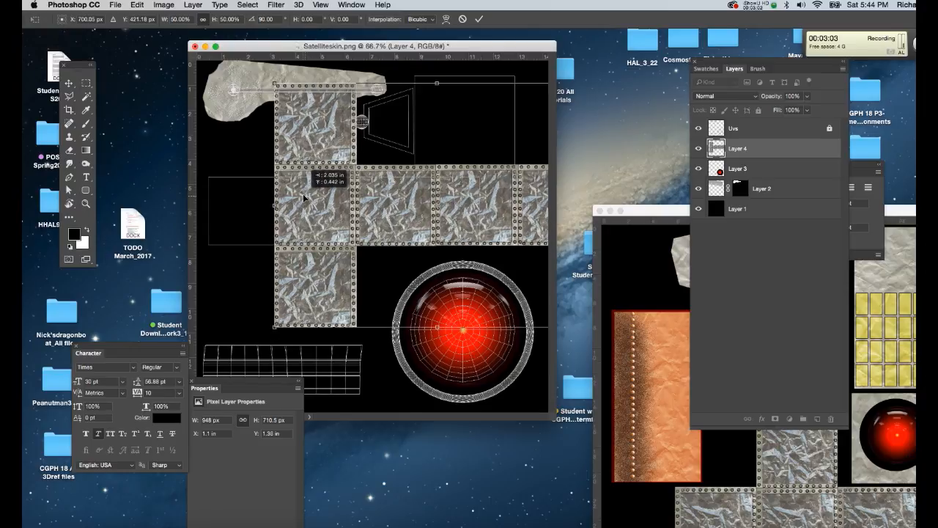
drag(274, 85, 295, 100)
drag(319, 171, 299, 180)
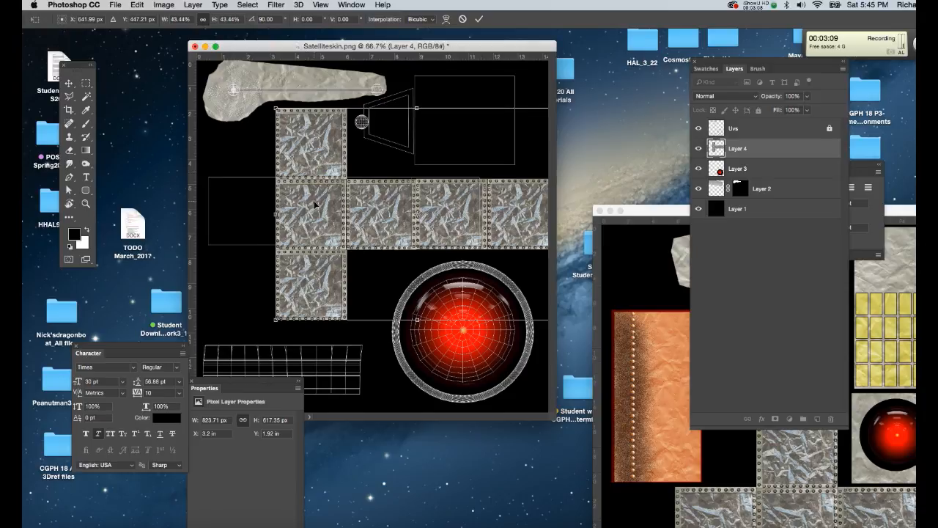
key(Return)
drag(327, 216, 327, 213)
- Duplicate one foil panel onto the uncovered square at the left end of the cross-shaped cube UVs
key(m)
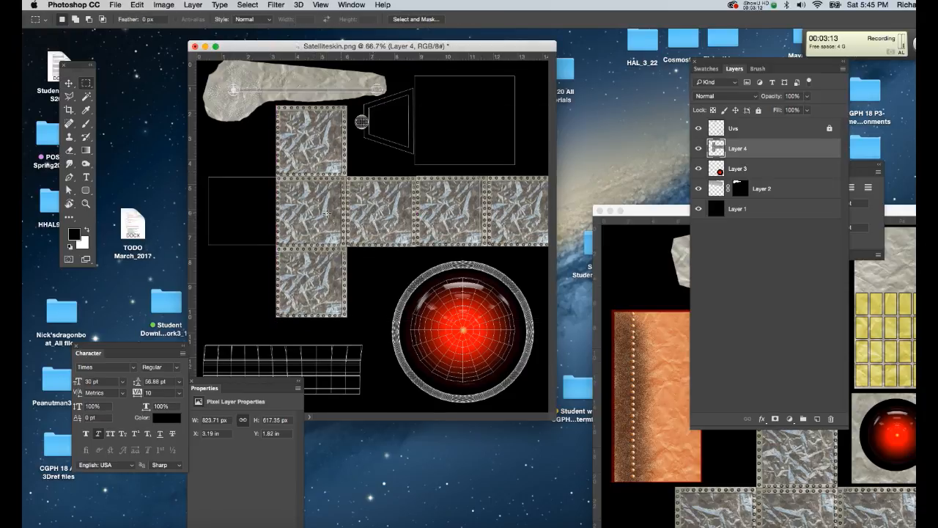
drag(253, 331, 261, 217)
key(v)
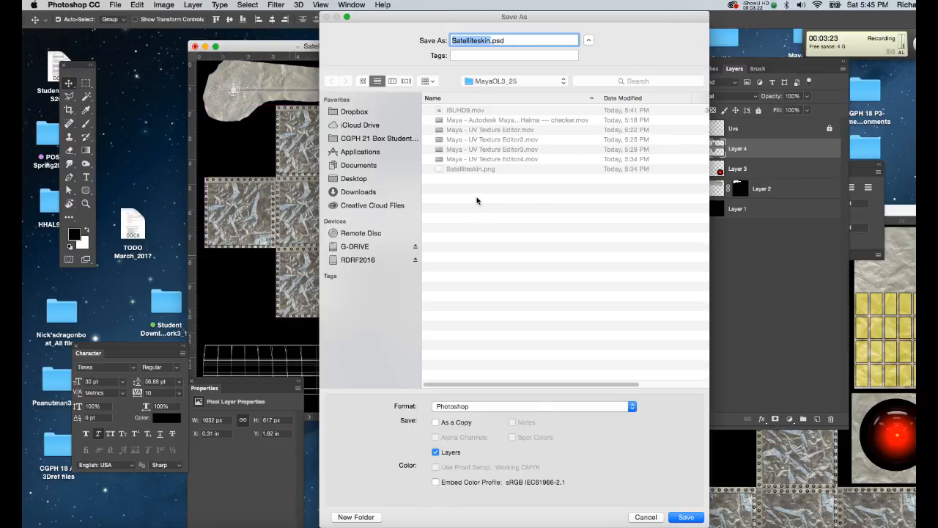
- Save the texture in MayaOL3_25 as SatelliteskinFinal.psd in Photoshop format with layers and Maximize Compatibility enabled
click(491, 40)
text(Final)
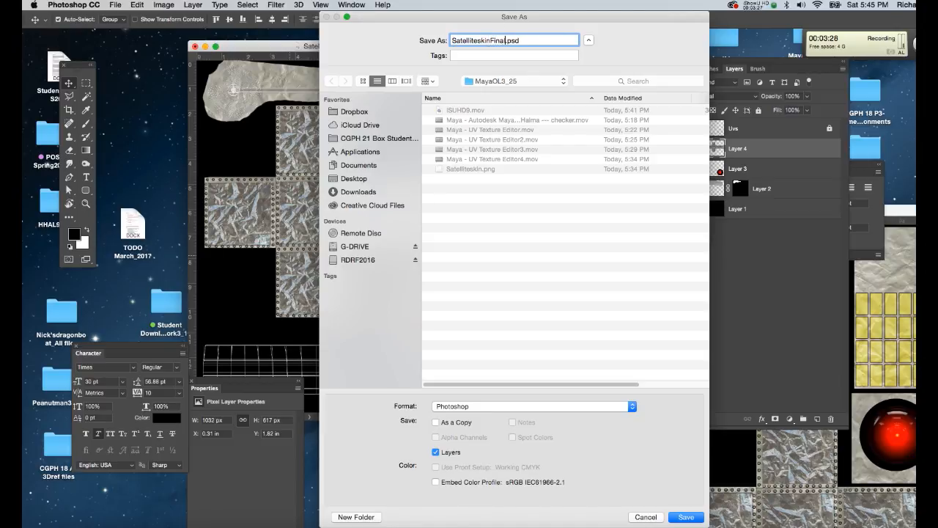
key(Return)
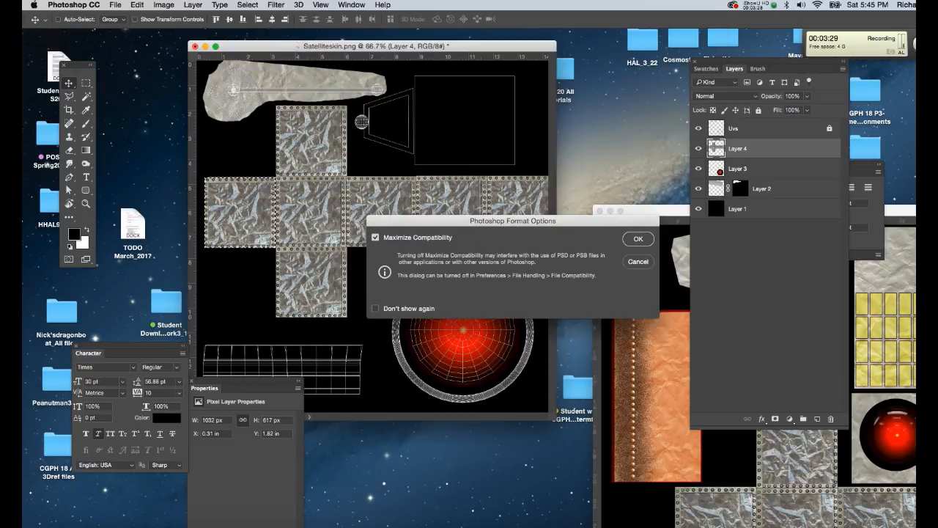
click(637, 239)
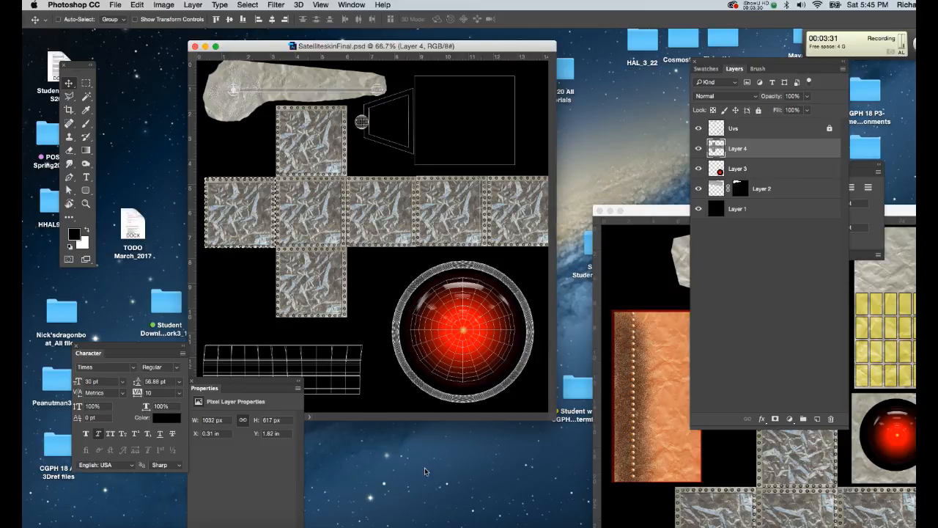
- Switch to Maya and open the attributes of the satelliteskin Blinn material assigned to the satellite's cube body
click(463, 523)
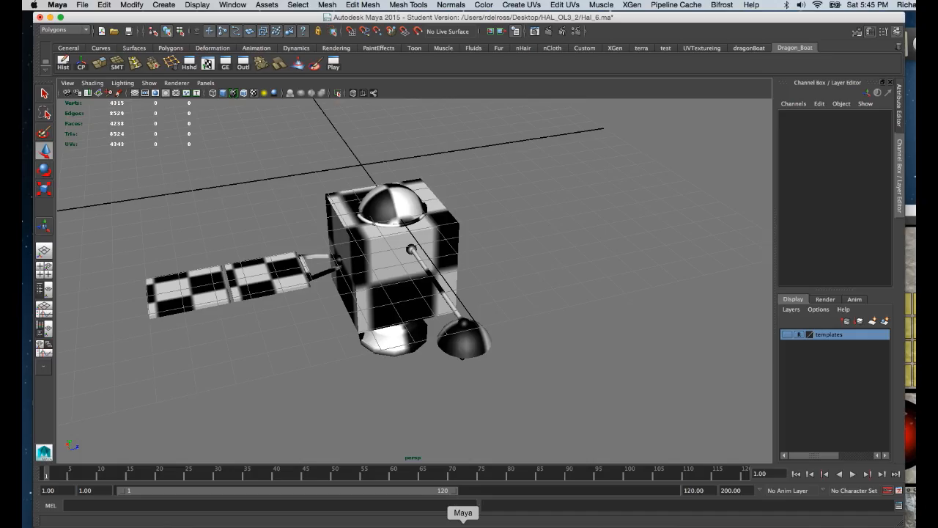
click(390, 254)
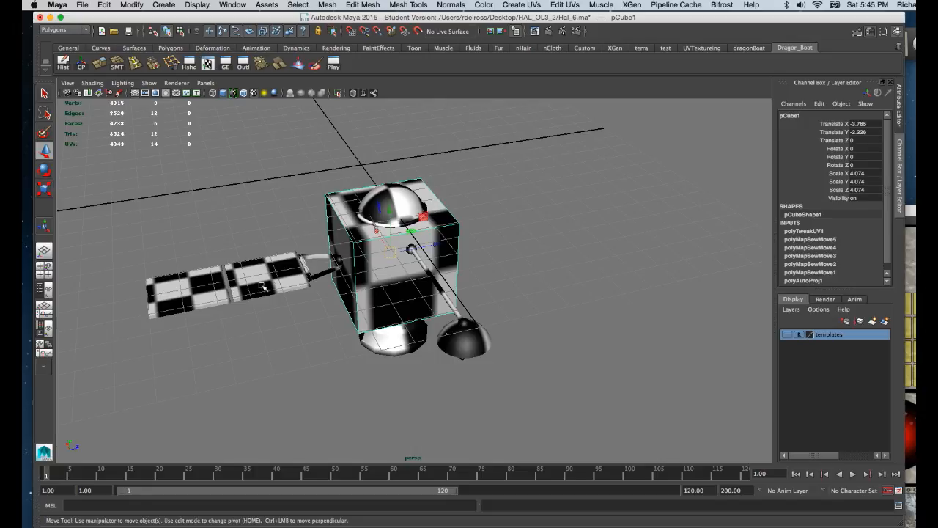
right_click(431, 197)
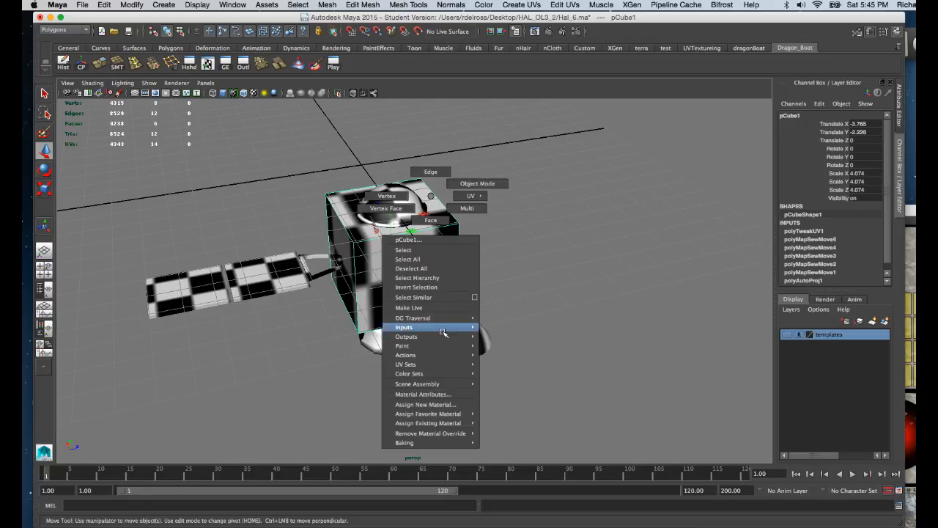
click(445, 393)
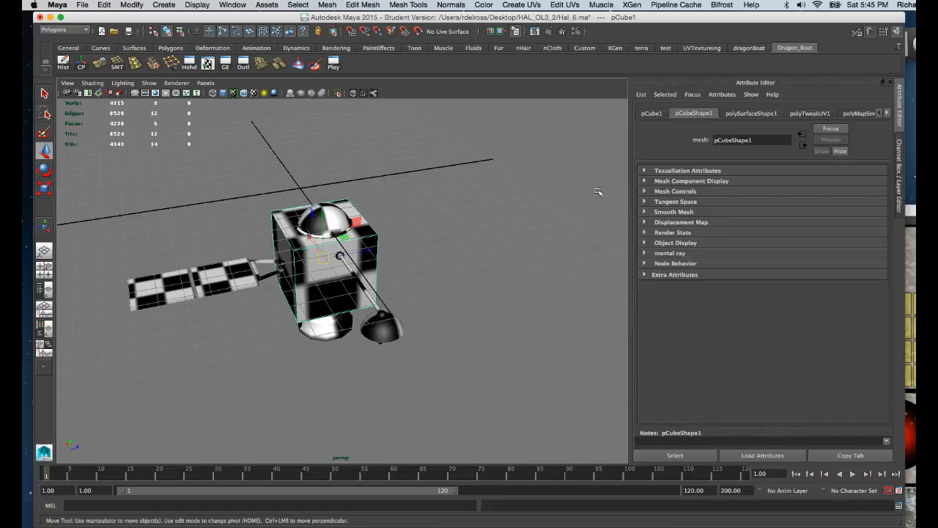
click(886, 113)
click(885, 114)
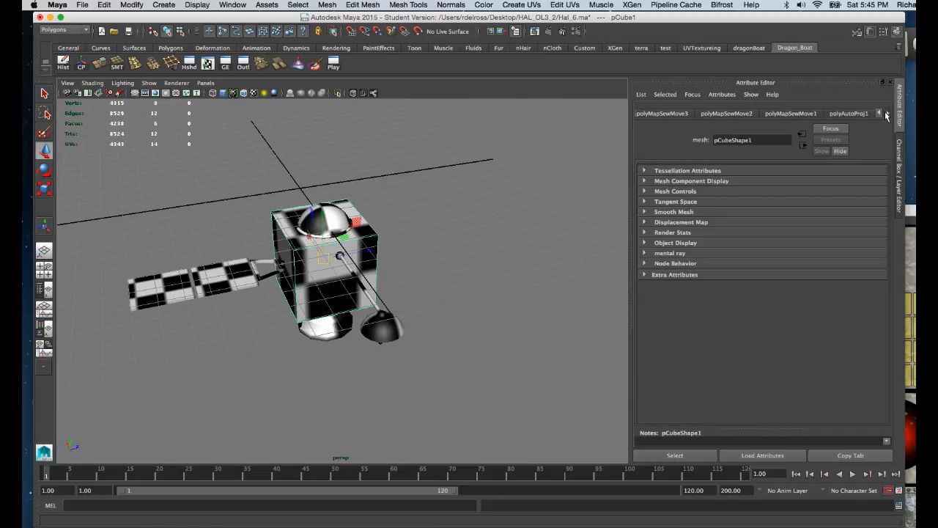
click(885, 114)
click(853, 114)
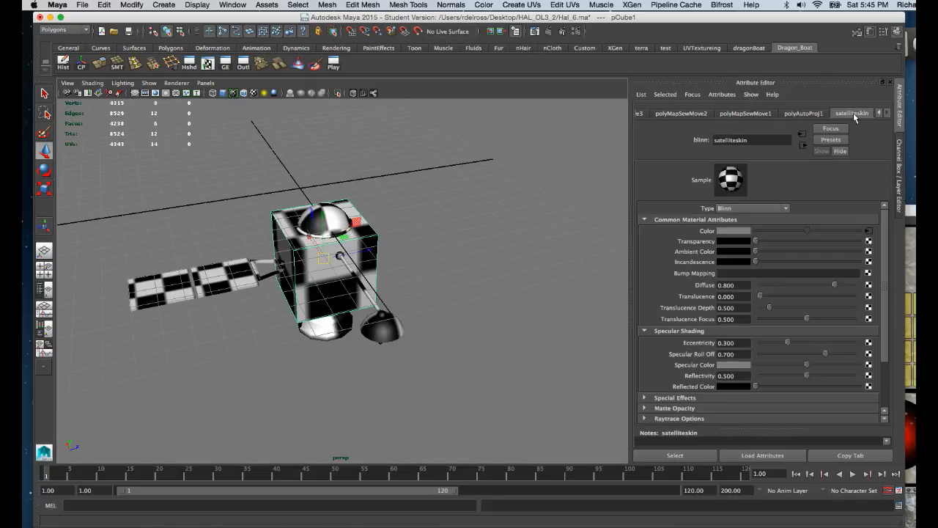
- Break the checker texture's connection to the satelliteskin material's Color
right_click(707, 231)
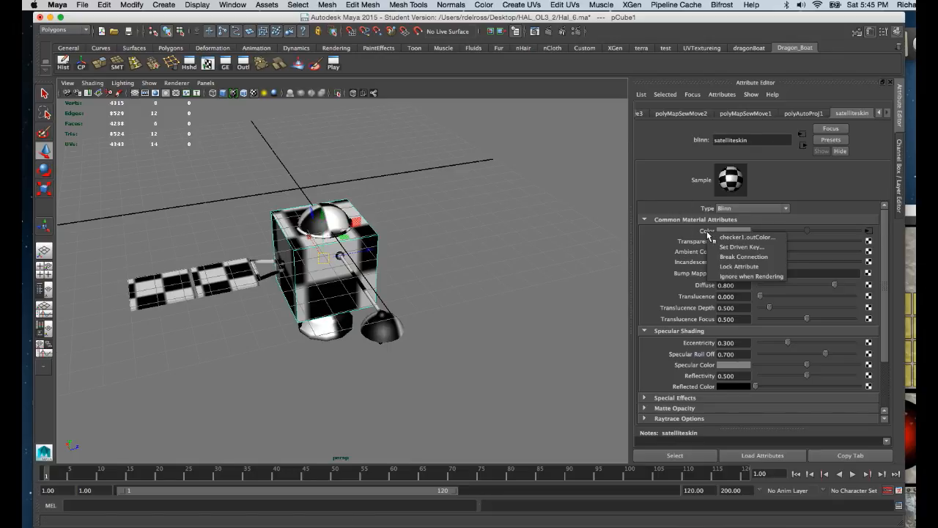
click(717, 257)
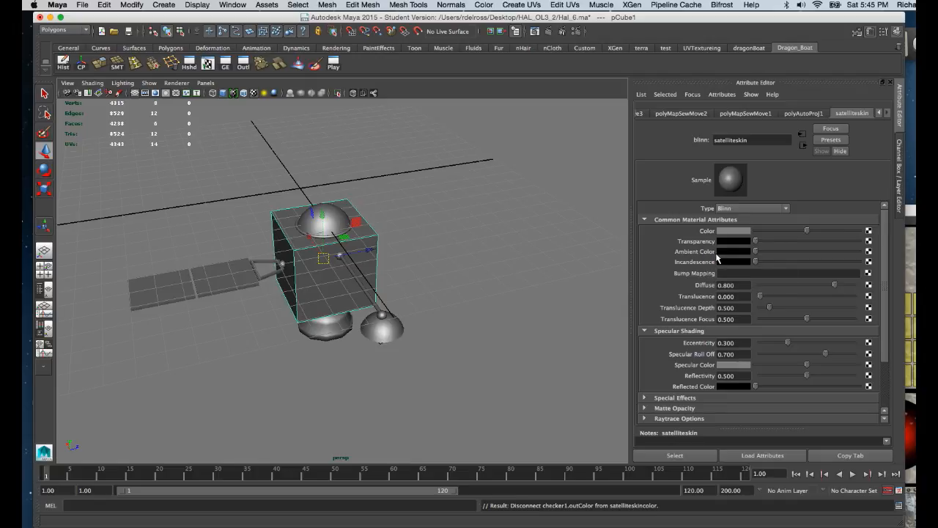
click(370, 249)
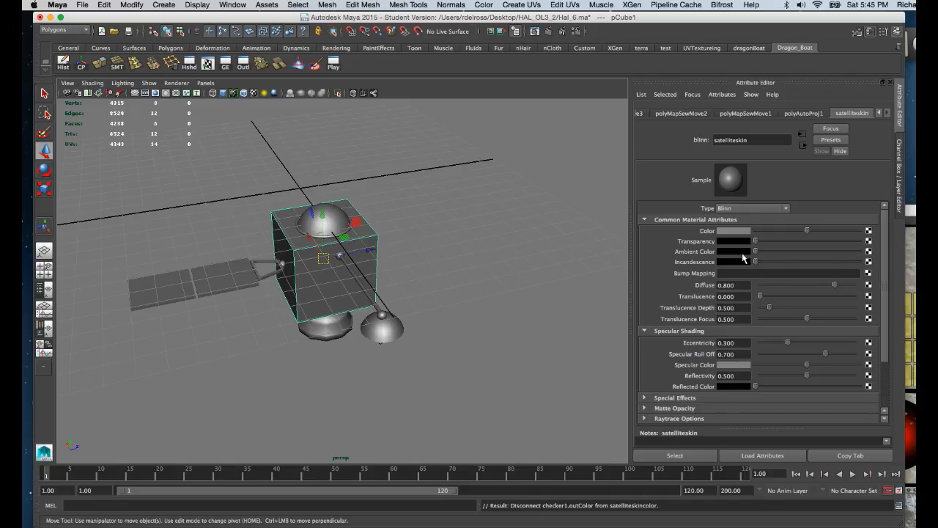
- Connect a File texture to the satelliteskin material's Color and load SatelliteskinFinal.psd from the Desktop folder MayaOL3_25
click(868, 230)
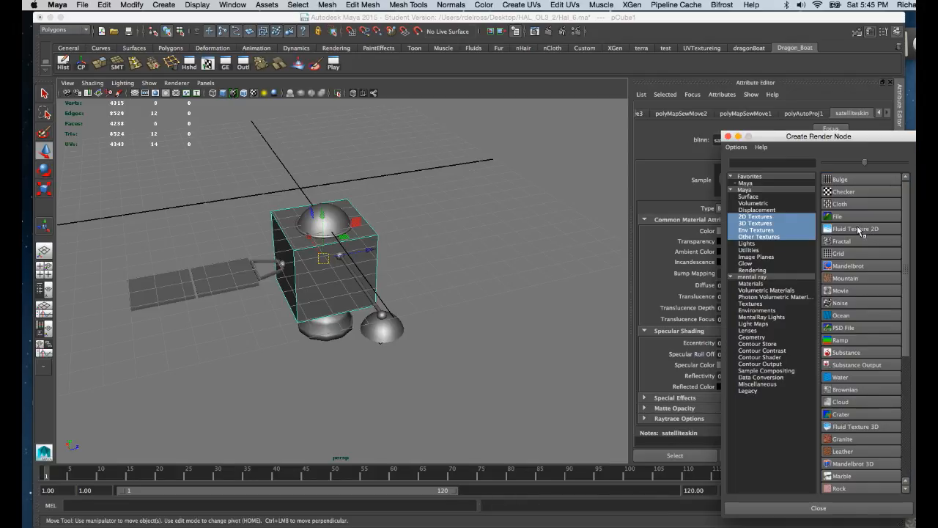
click(846, 219)
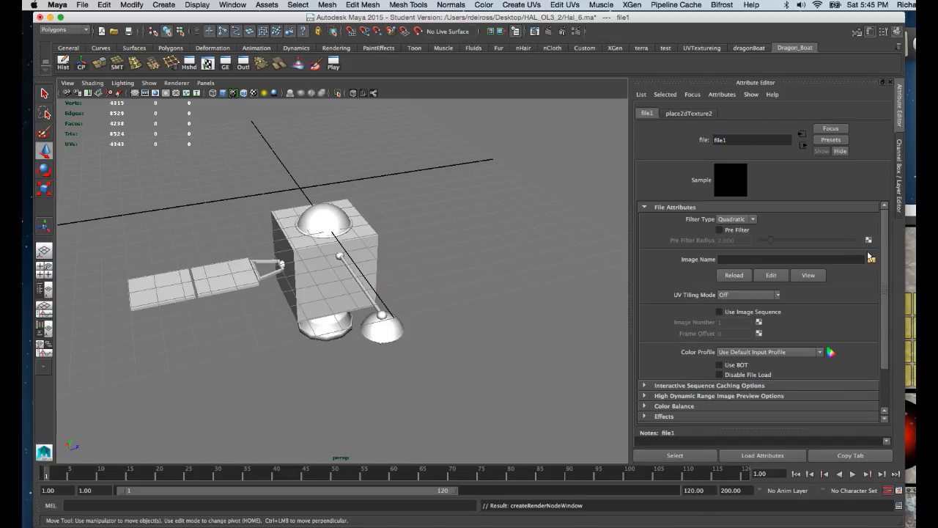
click(871, 260)
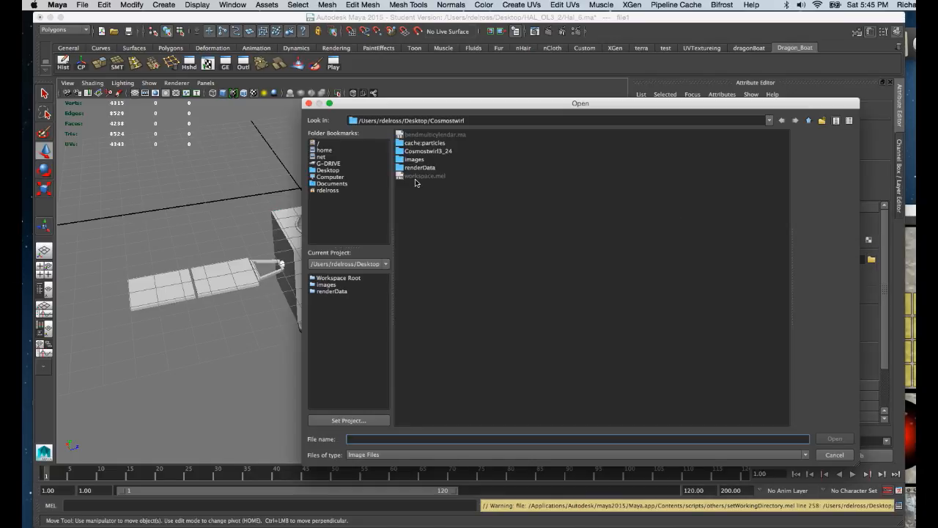
click(330, 170)
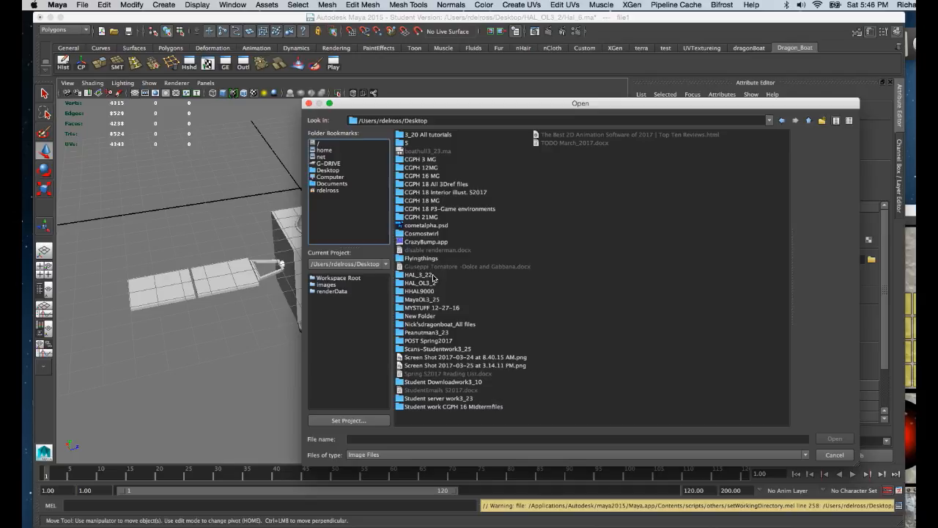
click(428, 301)
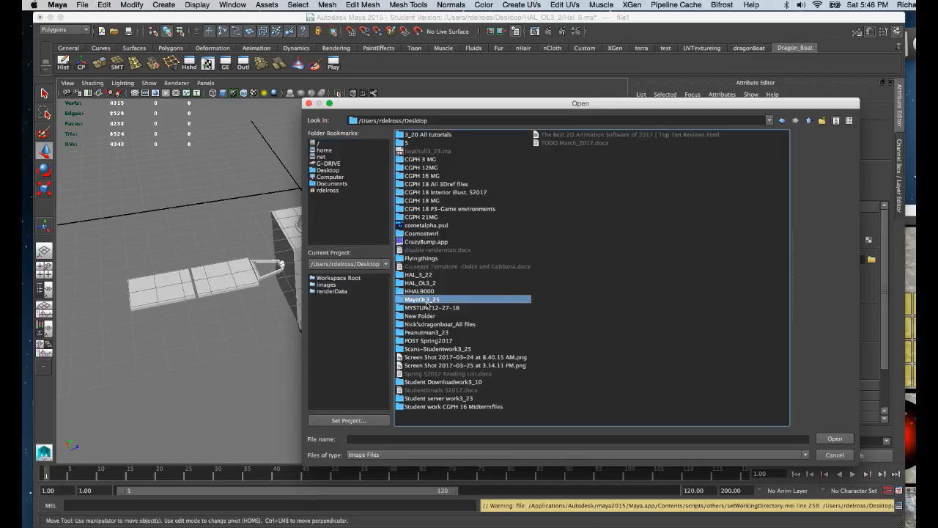
double_click(428, 302)
click(423, 192)
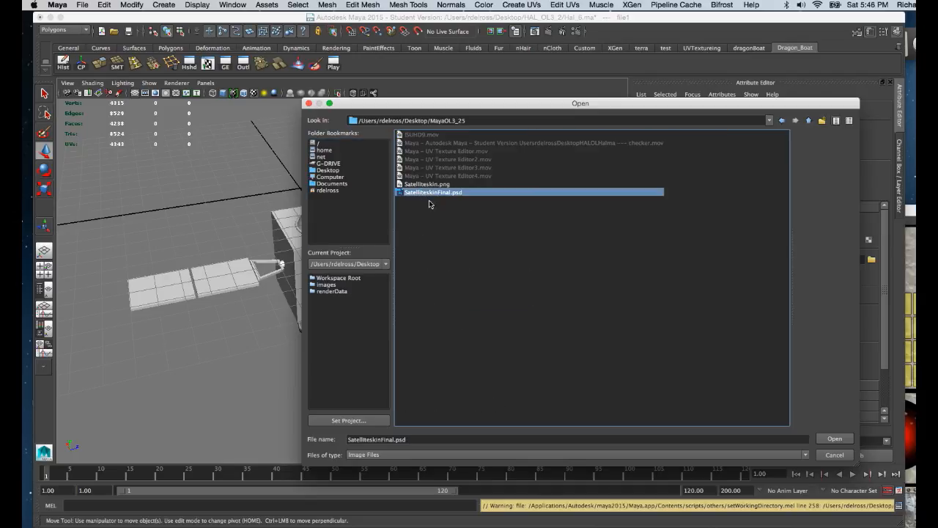
click(833, 438)
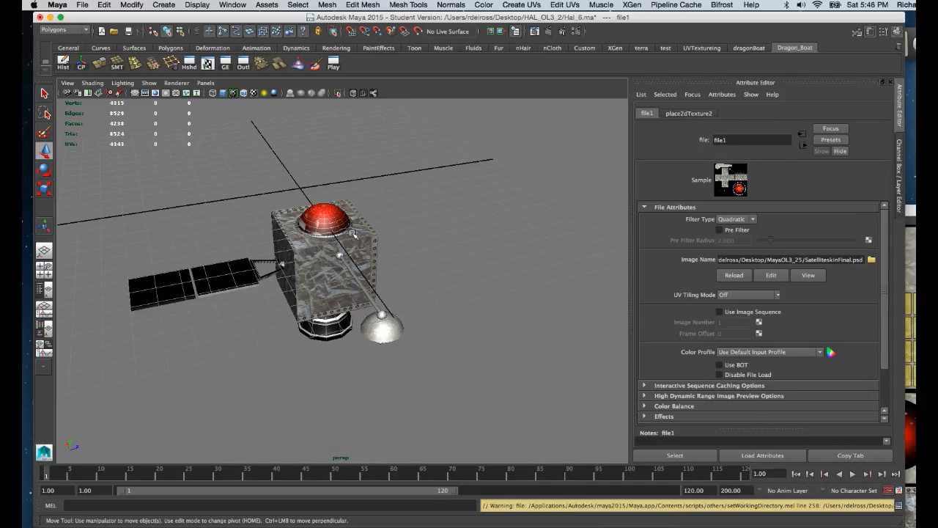
- Inspect the textured satellite from several angles and check the connections between the satelliteskin material and its file1 texture
scroll(352, 233, up, 5)
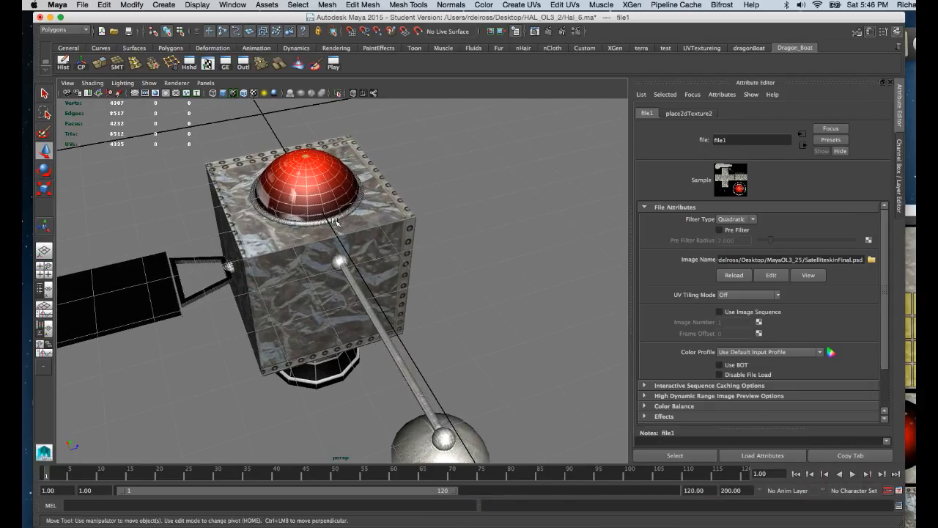
drag(334, 221, 511, 261)
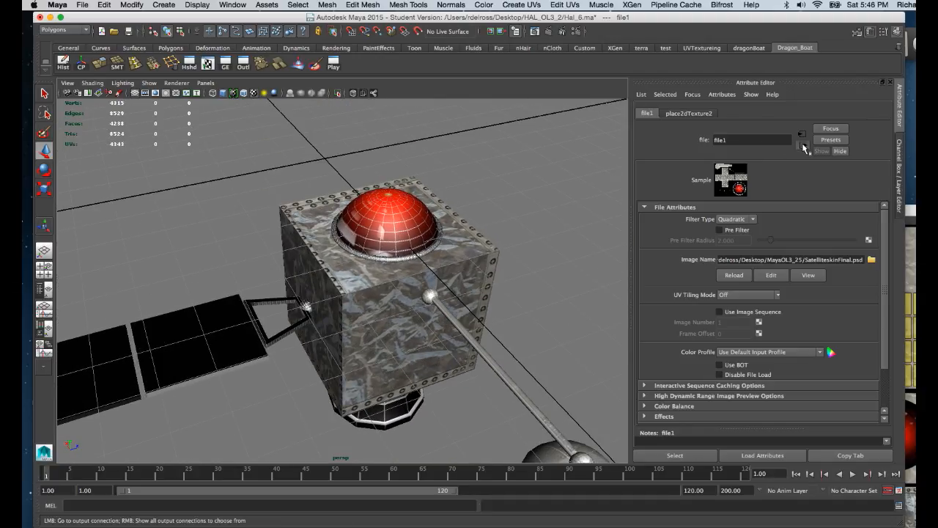
click(803, 146)
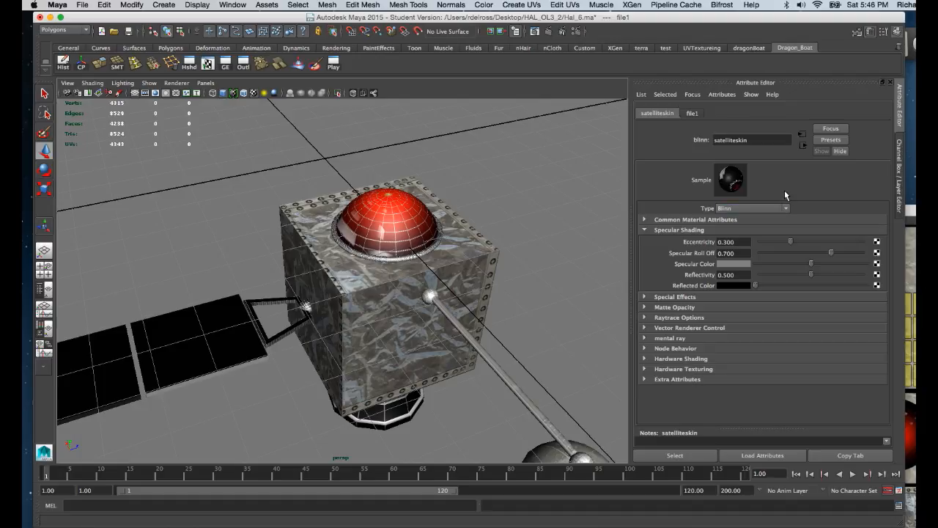
click(801, 134)
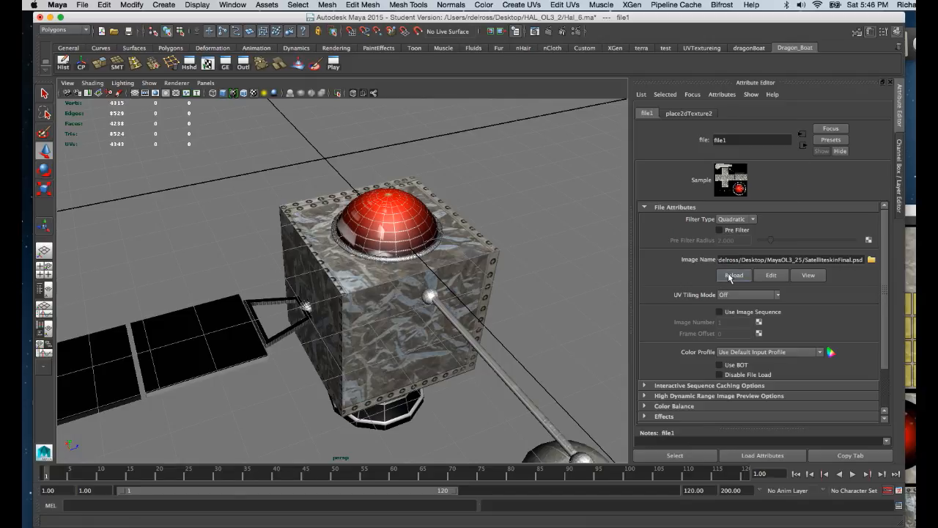
drag(542, 197, 489, 225)
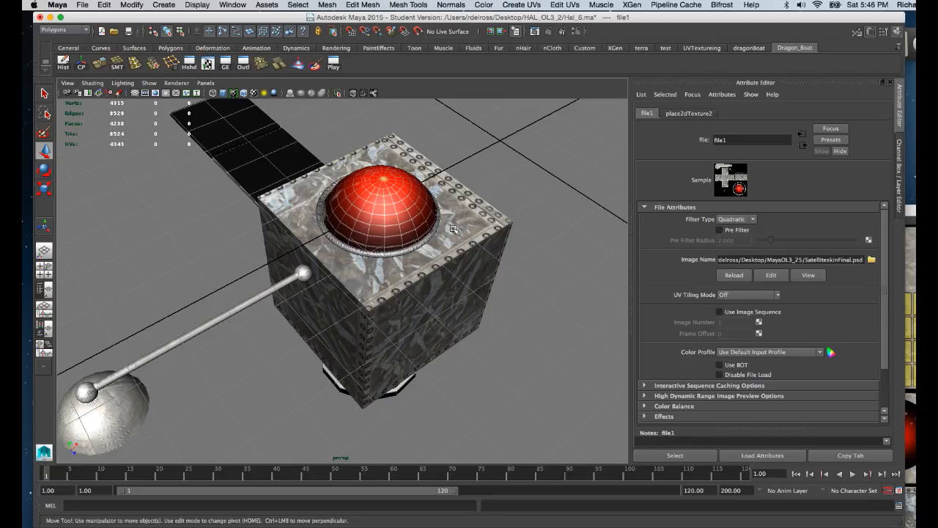
drag(452, 230, 466, 247)
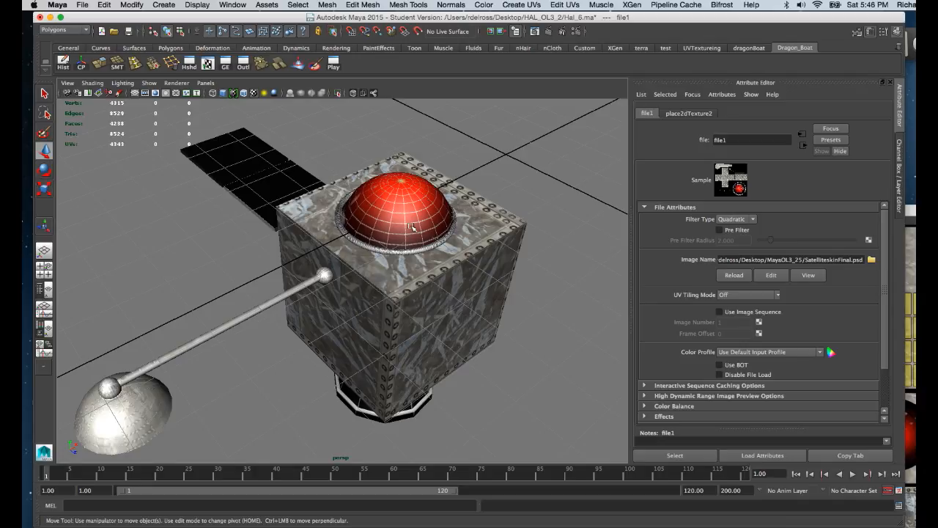
drag(352, 223, 424, 268)
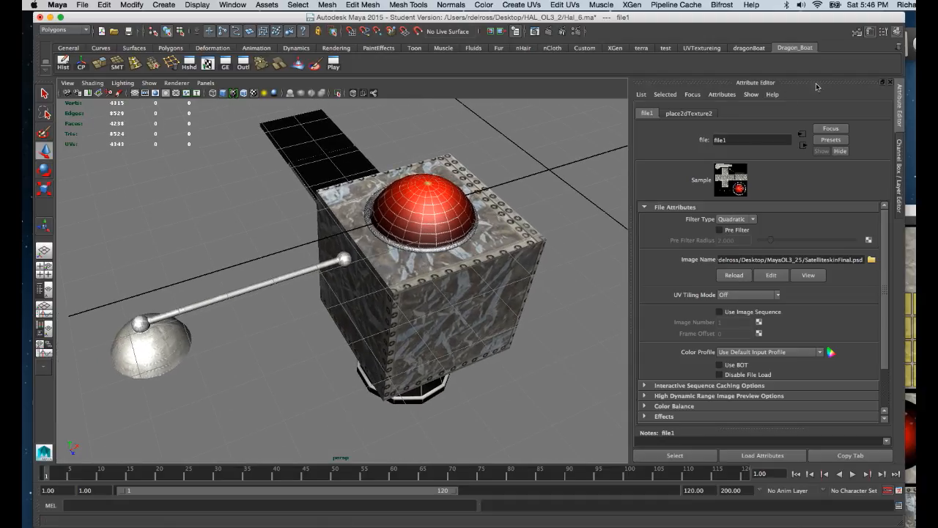
drag(520, 189, 451, 198)
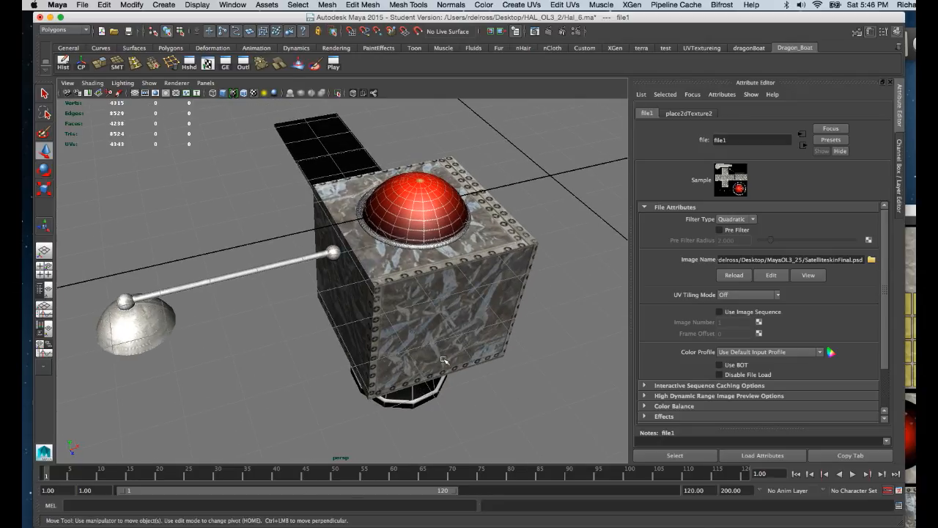
- Switch to Photoshop and copy the riveted copper panel layer from HAL_Skin.psd into SatelliteskinFinal.psd
click(519, 520)
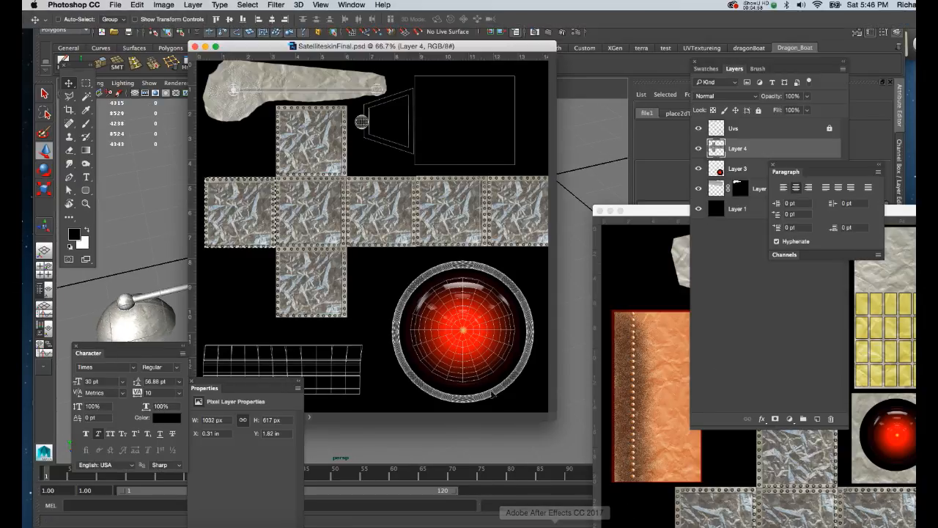
click(658, 373)
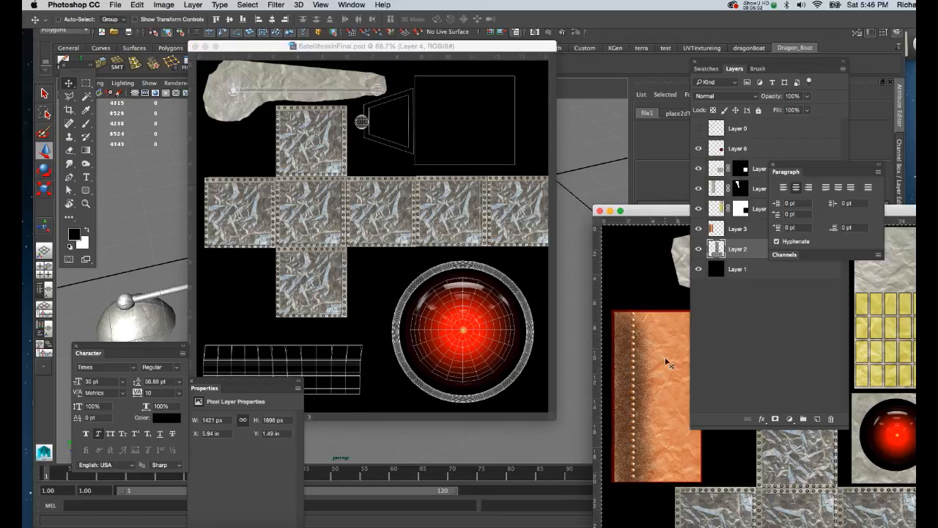
click(723, 235)
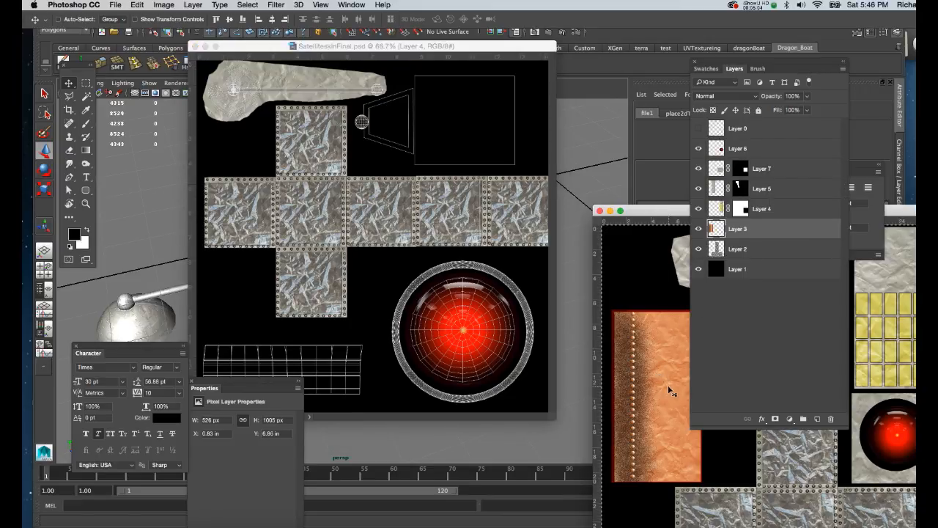
drag(667, 384, 415, 296)
- Rotate the copper panel -90° and scale it to about 472 × 247 px to cover the rectangular grid UVs below the foil cross
key(super+t)
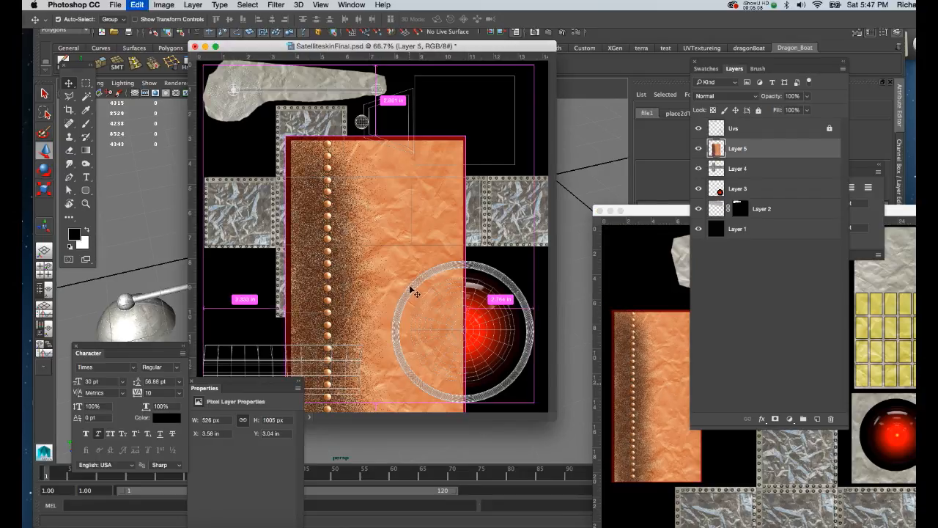
drag(262, 134, 327, 321)
drag(204, 218, 315, 278)
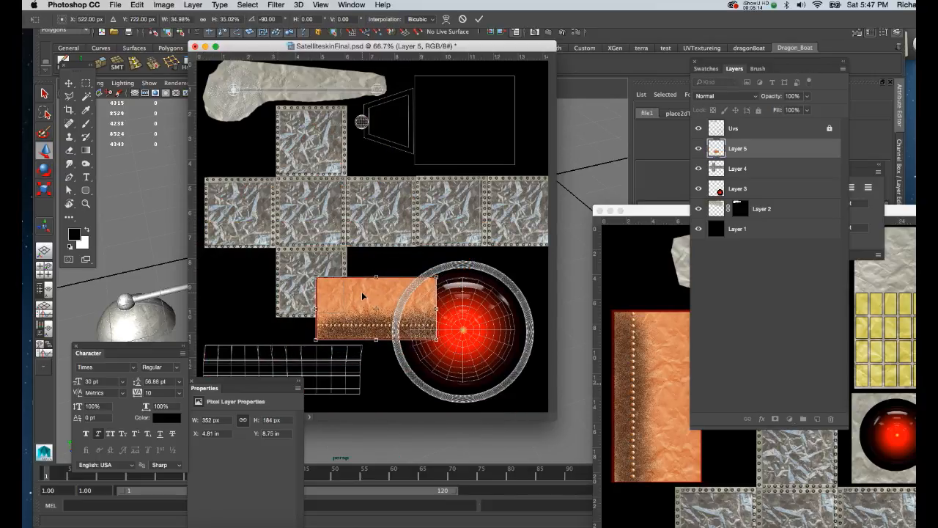
drag(362, 299, 250, 360)
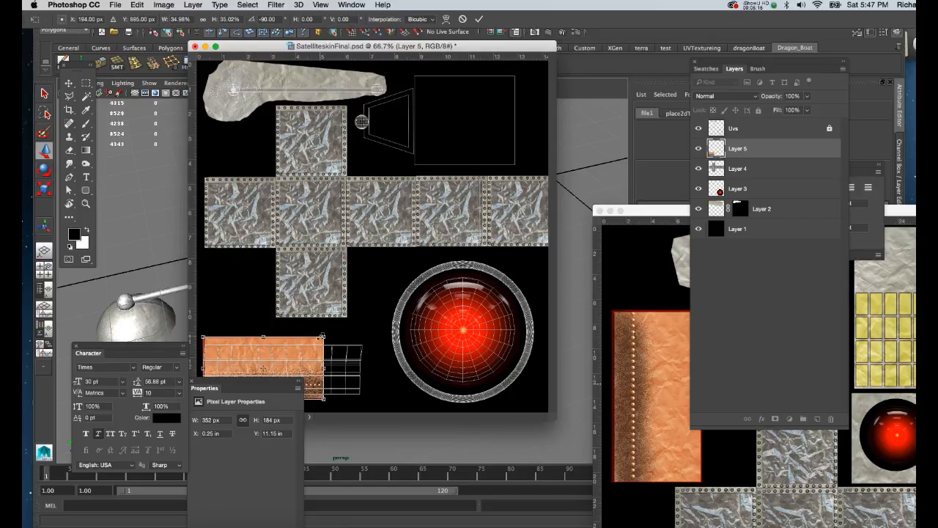
drag(326, 337, 356, 345)
key(Return)
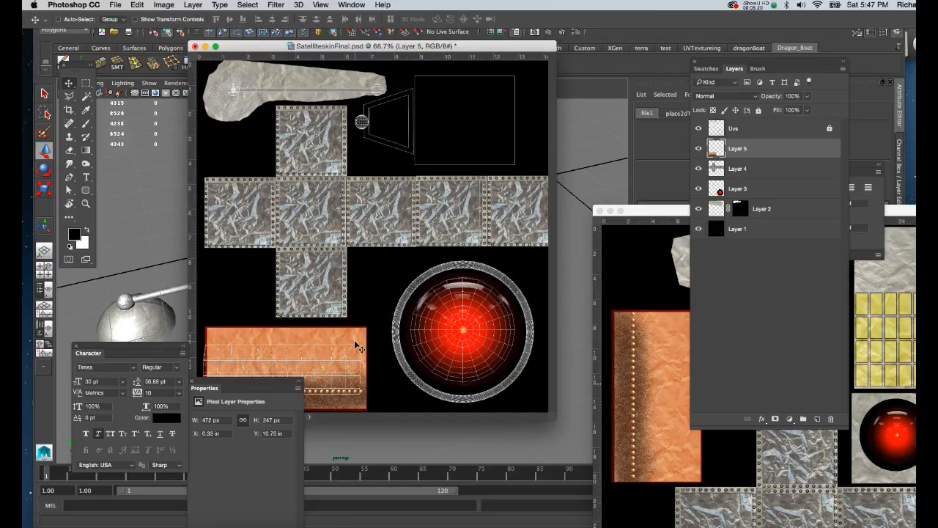
- Save SatelliteskinFinal.psd, then switch to Maya and reload the image in the satelliteskin material's file1 texture
key(ctrl+s)
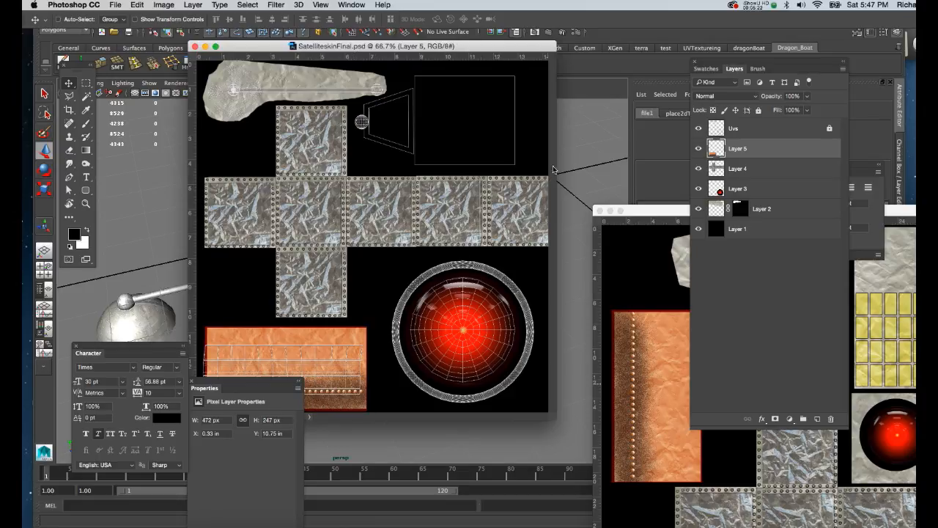
click(579, 156)
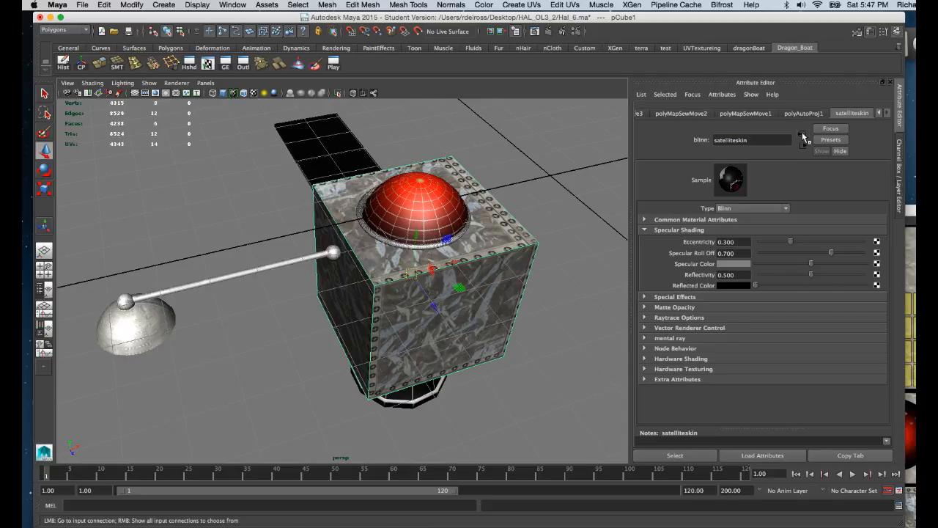
click(803, 137)
click(733, 274)
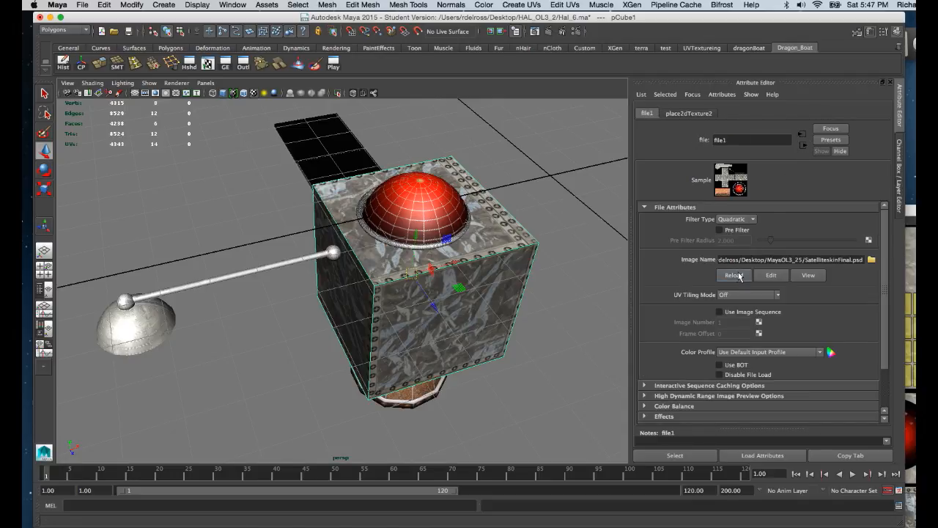
- View the copper-textured base of the satellite and save the Hal_6.ma scene
mouse_move(418, 288)
mouse_down()
mouse_move(435, 236)
mouse_move(411, 273)
mouse_up()
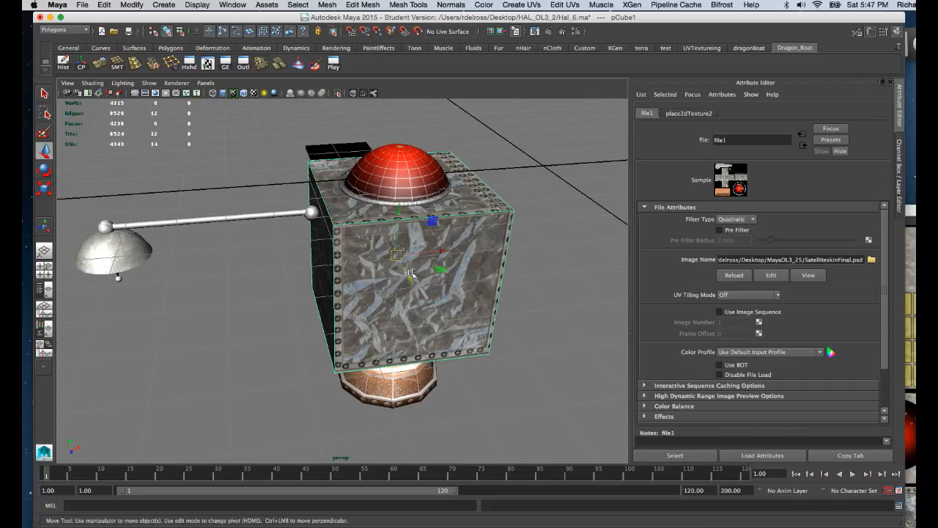
key(super+s)
click(474, 293)
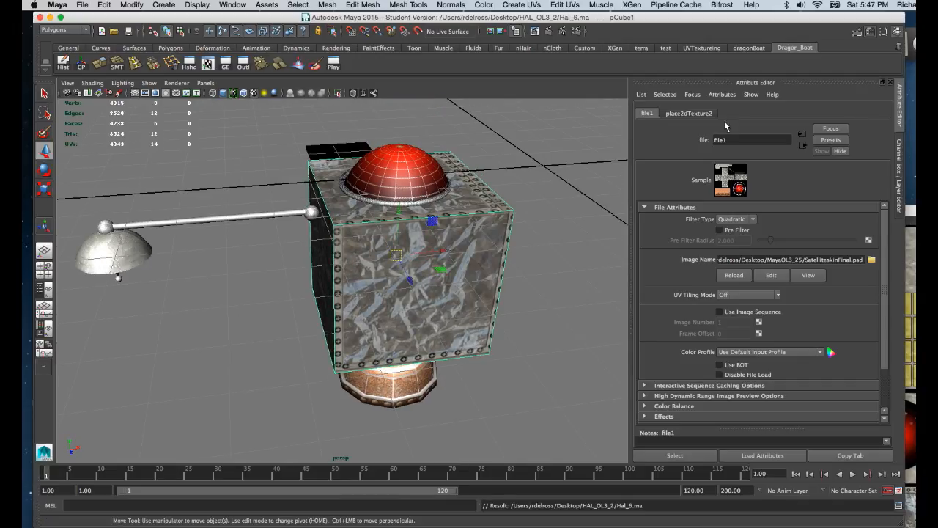